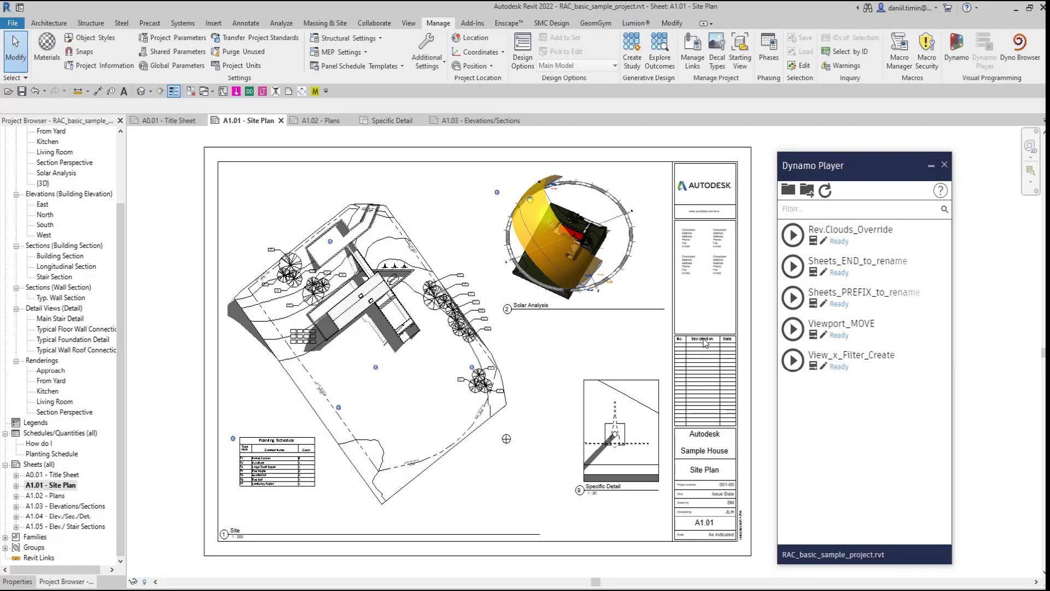
- Try to move the Specific Detail floor plan from sheet A1.01 - Site Plan to A1.02 - Plans by reassigning and placing it manually
left_click_drag(825, 166, 824, 170)
left_click(17, 486)
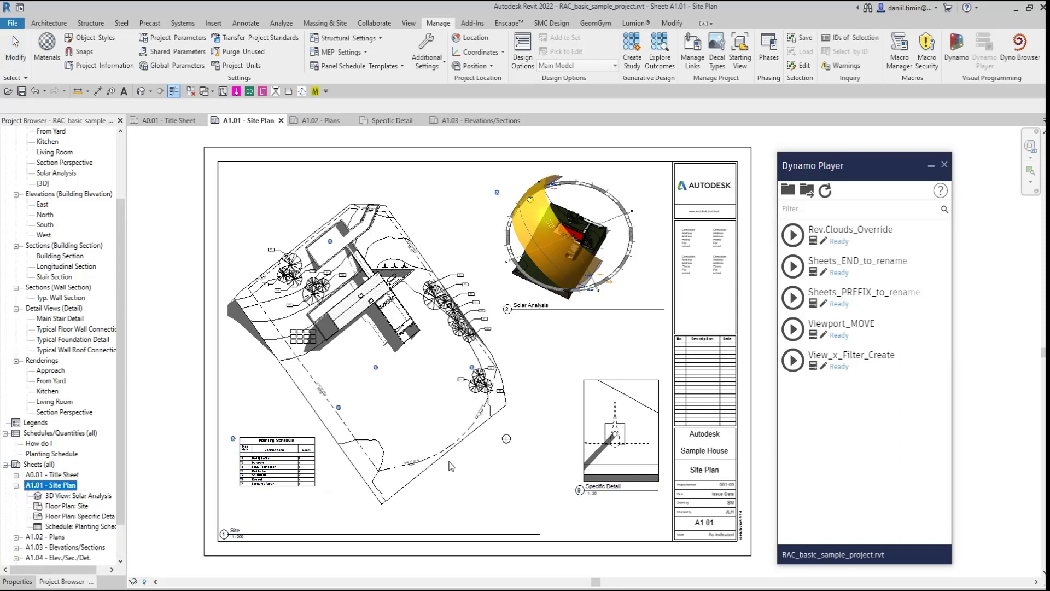
left_click(58, 517)
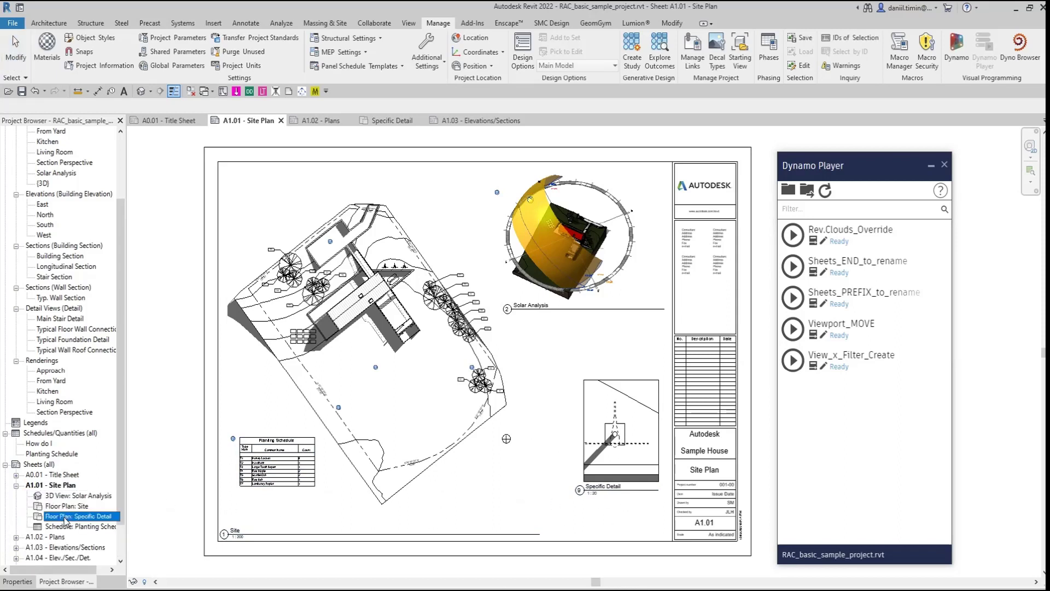
left_click_drag(59, 517, 52, 537)
left_click(569, 464)
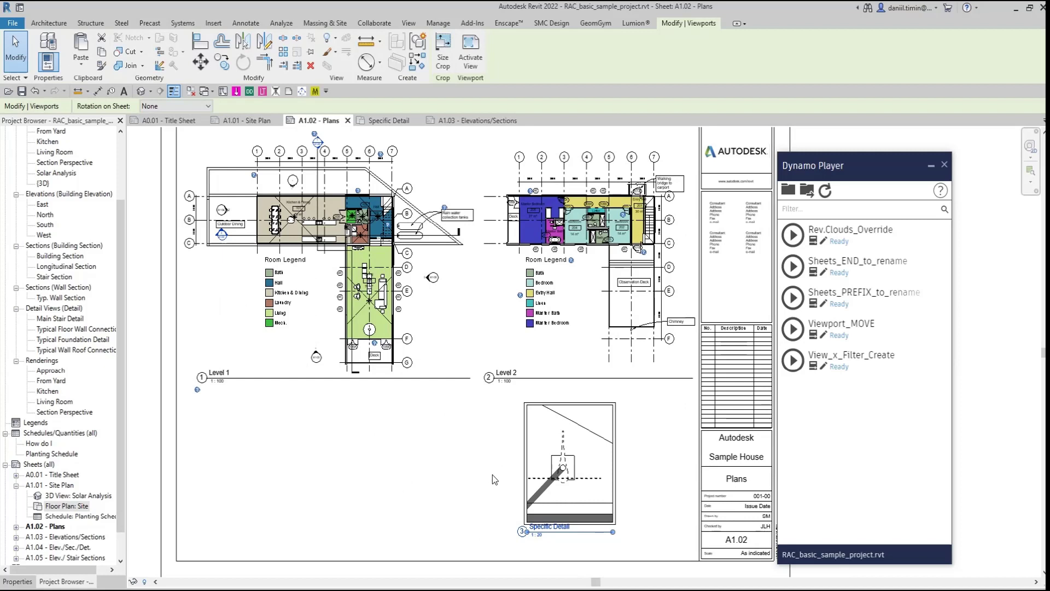
key("Delete")
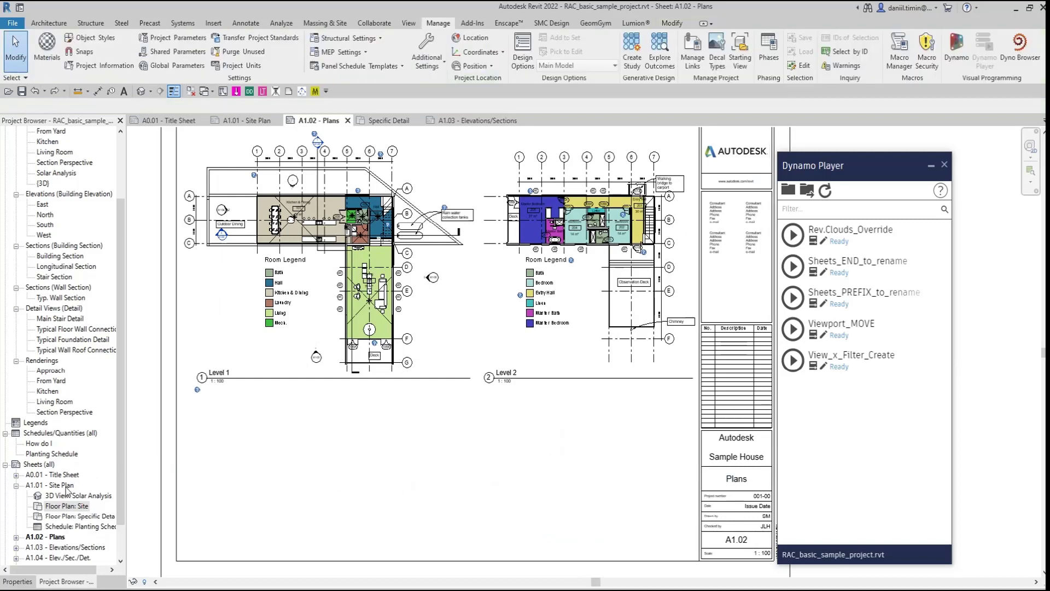
- Select the Specific Detail viewport on sheet A1.01 - Site Plan as the model element input of the Viewport_MOVE script
double_click(66, 485)
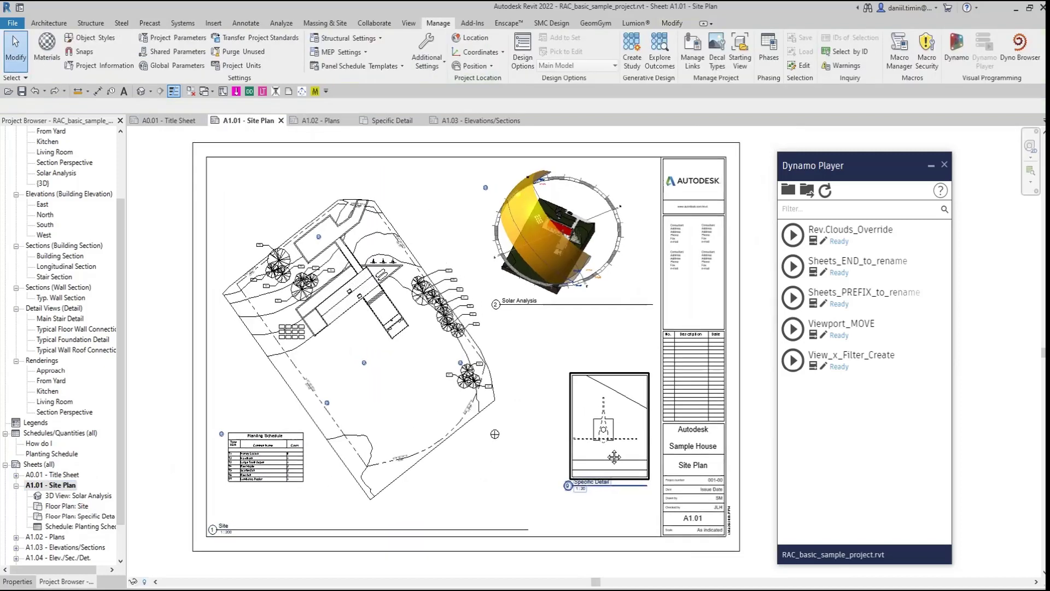
left_click(815, 330)
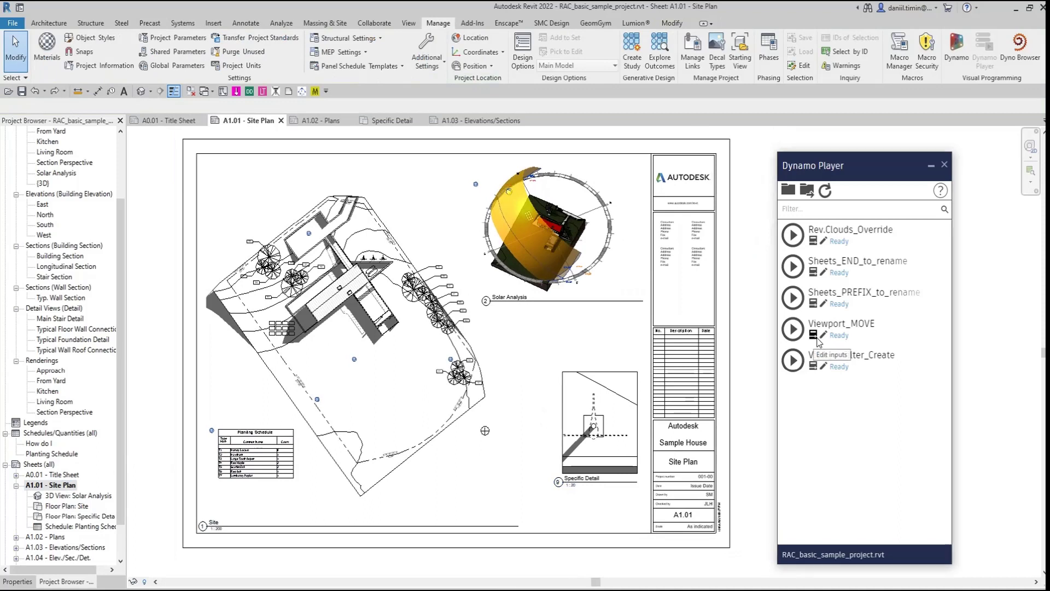
left_click(842, 260)
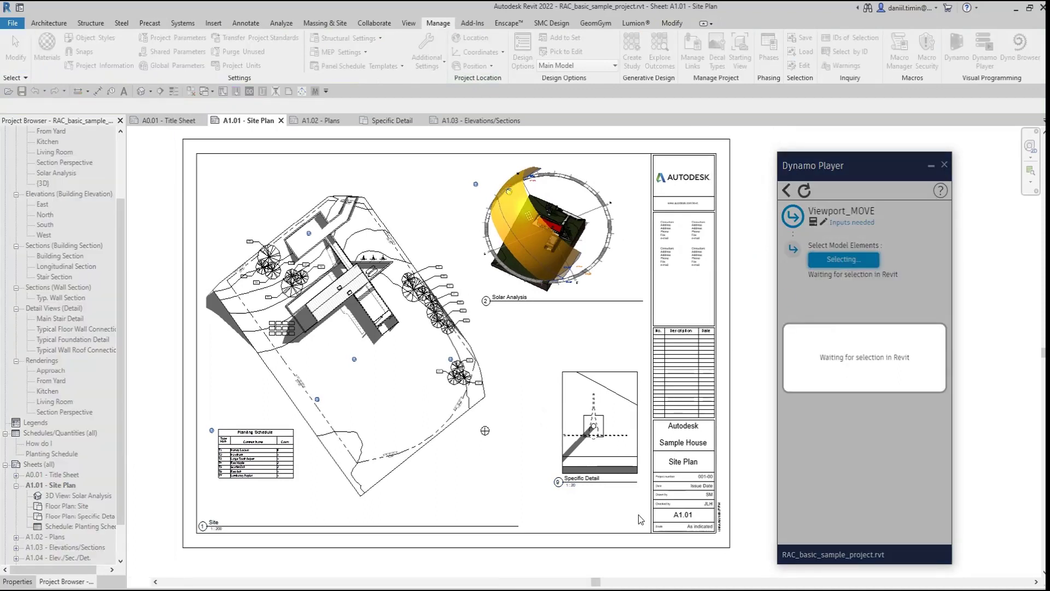
left_click(582, 426)
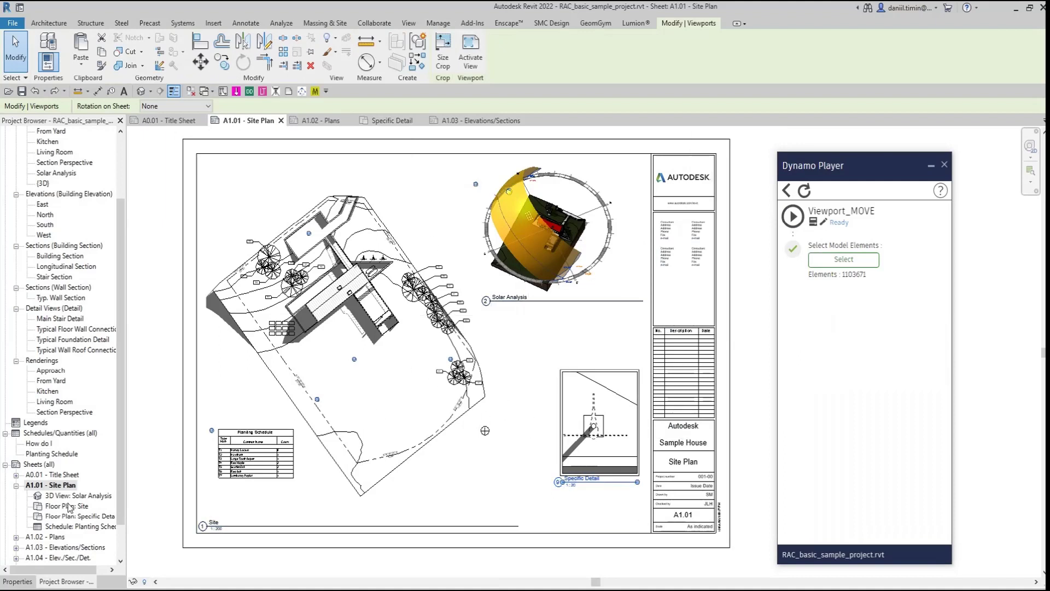
- Run Viewport_MOVE with sheet A1.02 - Plans open to move the Specific Detail viewport there, and return to the script list
double_click(47, 537)
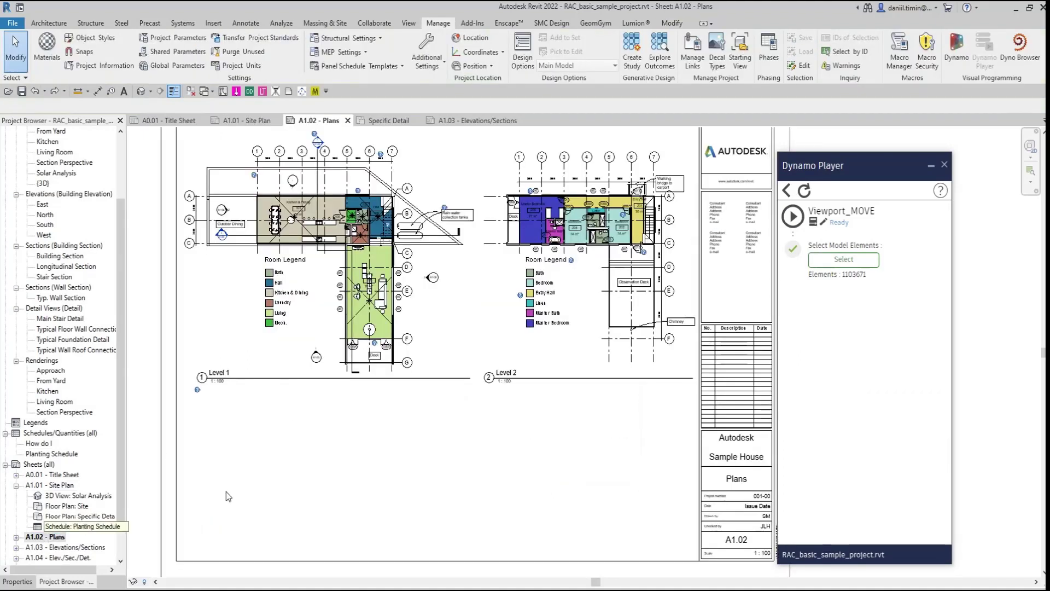
left_click(799, 219)
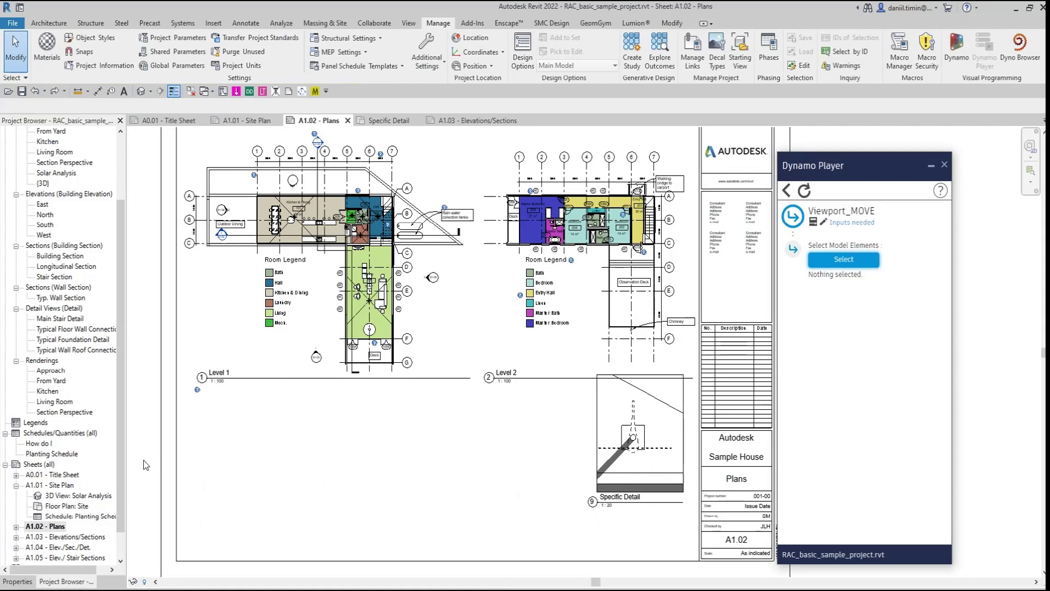
left_click(16, 486)
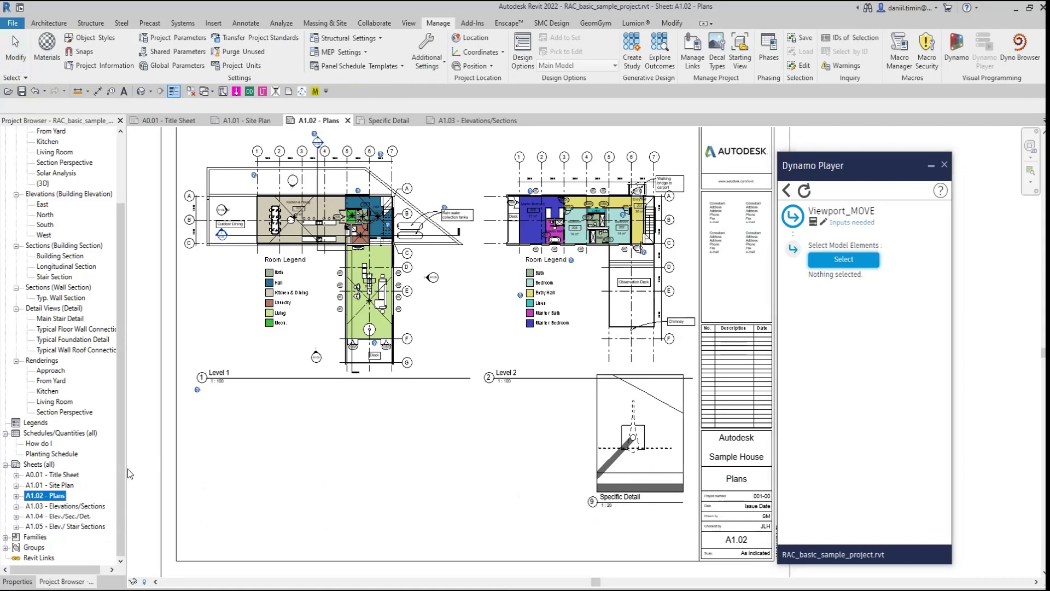
left_click(788, 191)
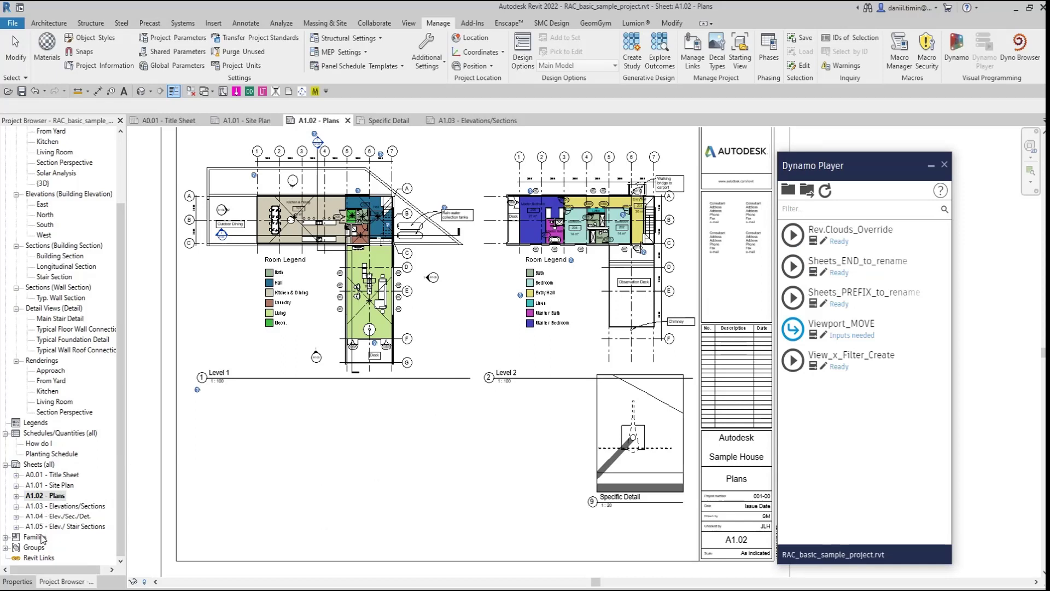
- Run Sheets_END_to_rename to renumber the sheets from A1.03 onward by 2
left_click(799, 279)
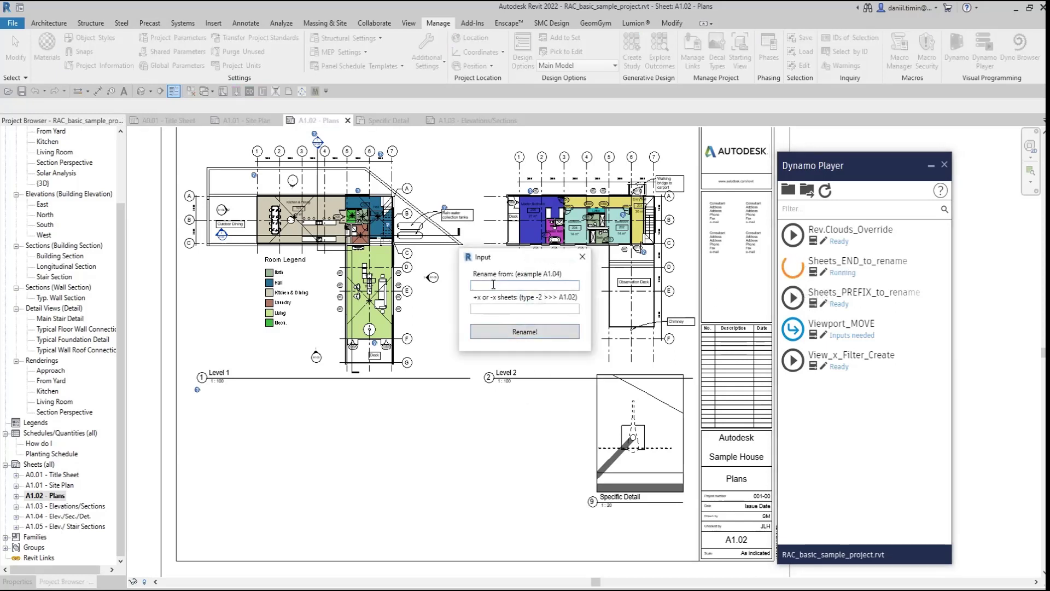
type("A1.03")
left_click(498, 307)
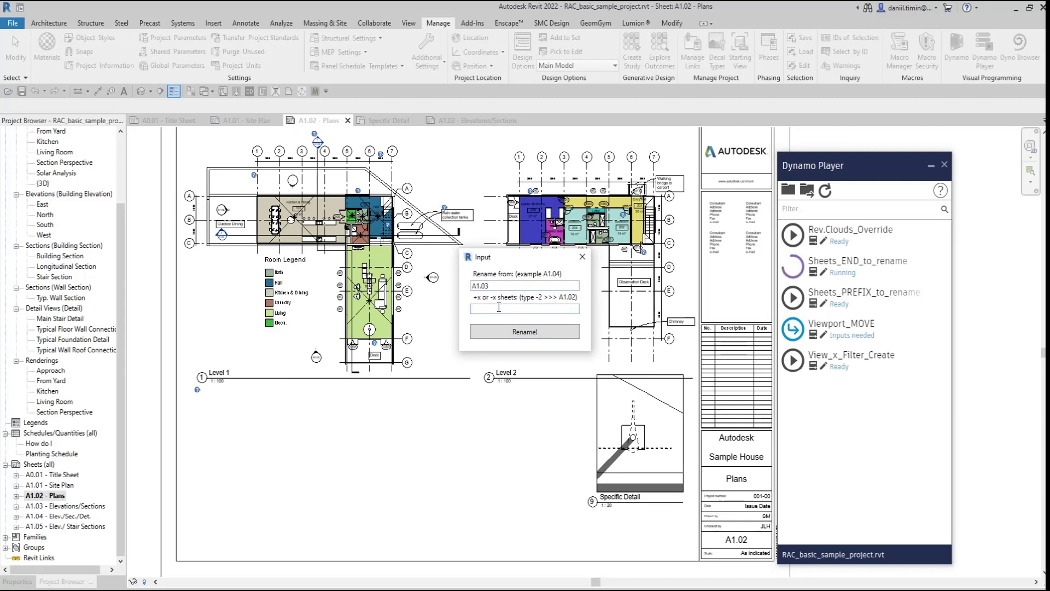
type("2")
left_click(506, 335)
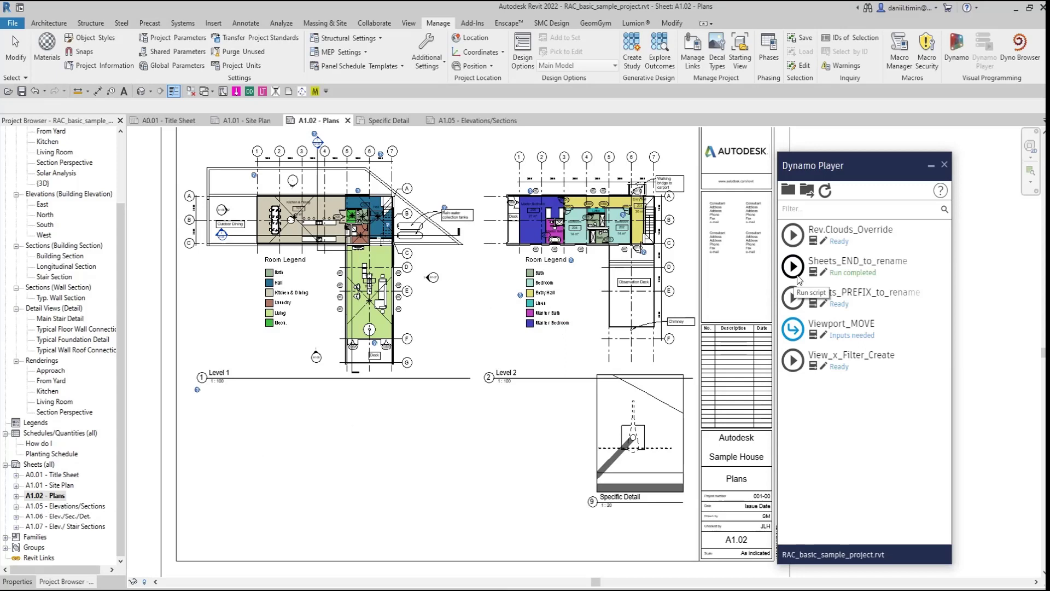
- Run Sheets_END_to_rename again to shift the sheet numbers from A1.05 onward by -2
left_click(799, 278)
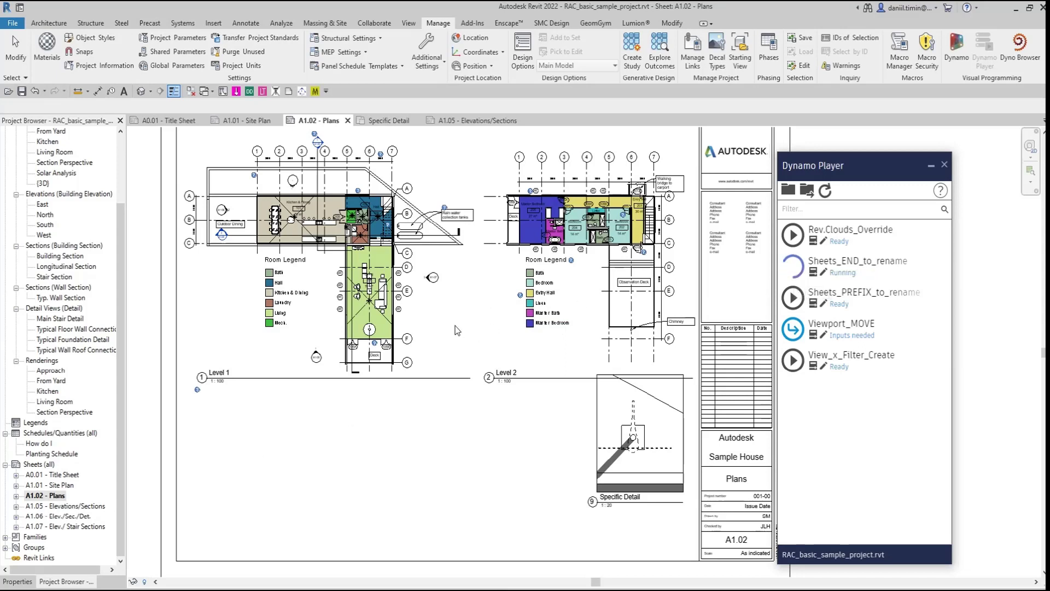
left_click(485, 285)
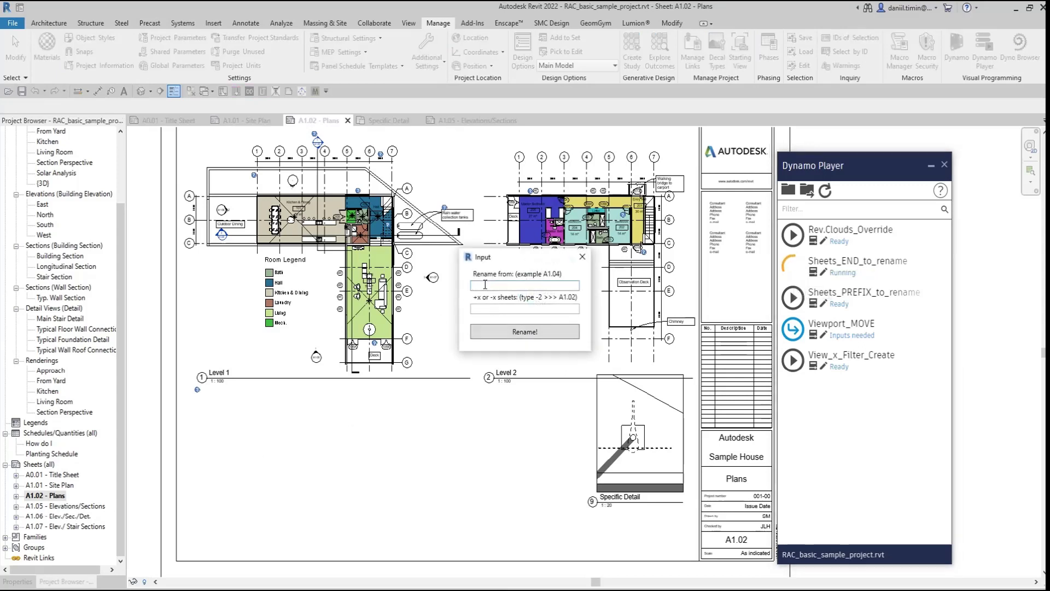
type("A1.05")
left_click(499, 311)
type("-2")
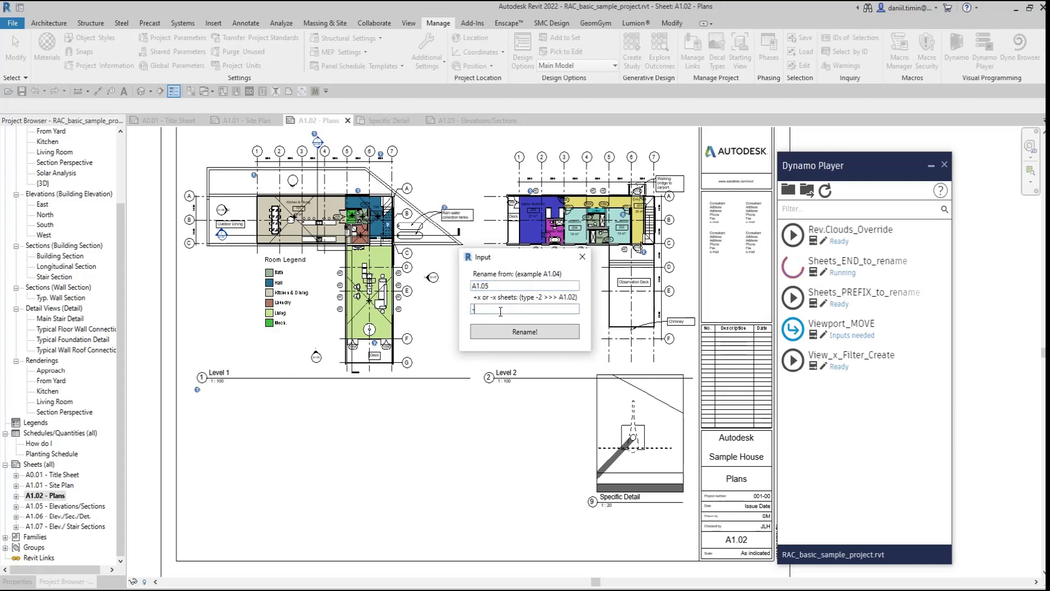
left_click(500, 331)
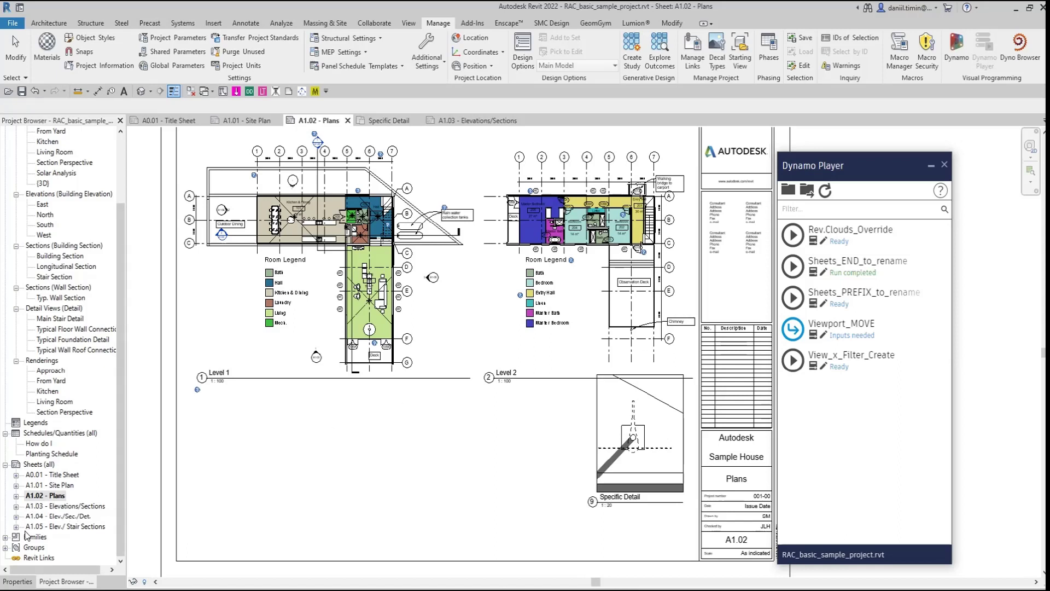
- Run Sheets_PREFIX_to_rename to change the sheet number prefix from A1 to S1
left_click(793, 298)
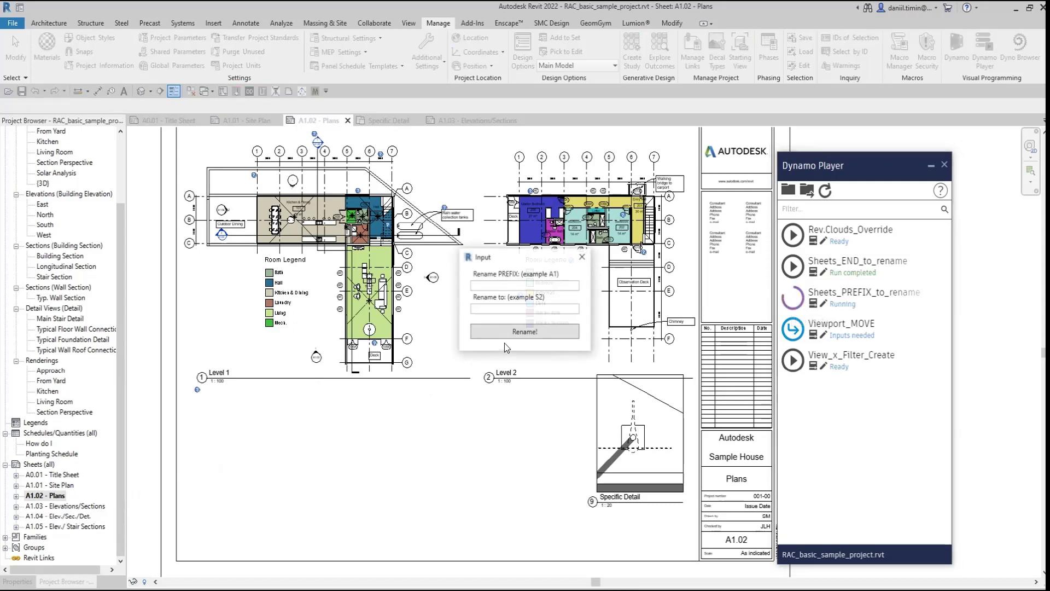
left_click(481, 284)
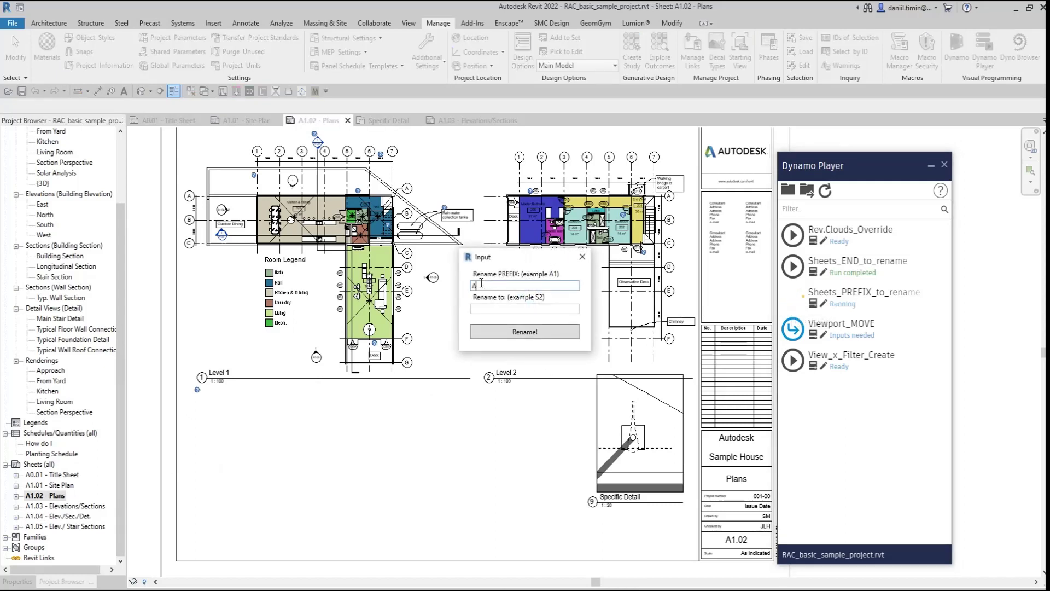
type("A1")
left_click(485, 308)
type("S1")
left_click(501, 331)
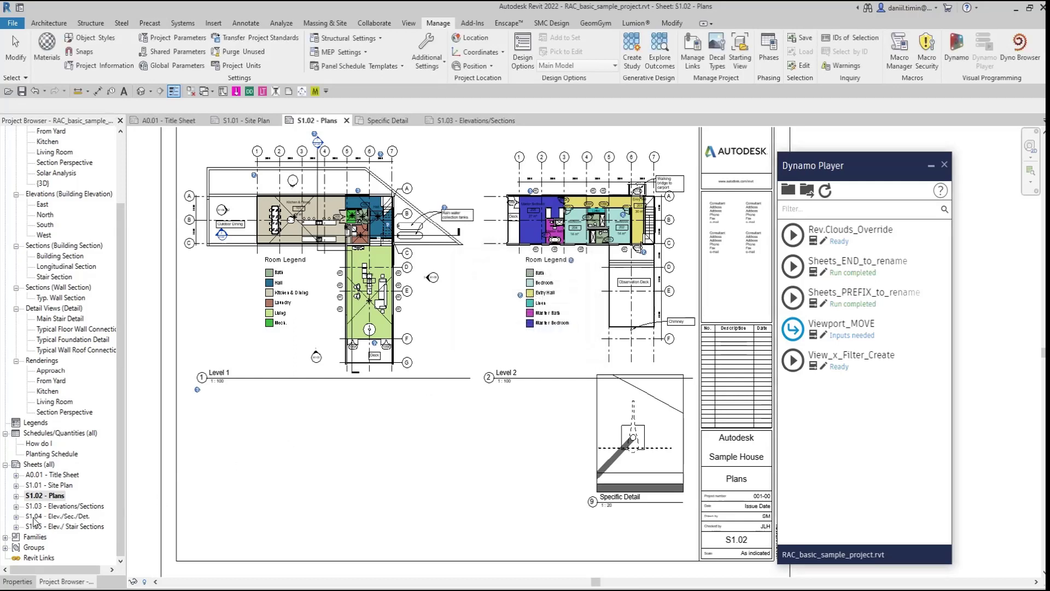
left_click(279, 510)
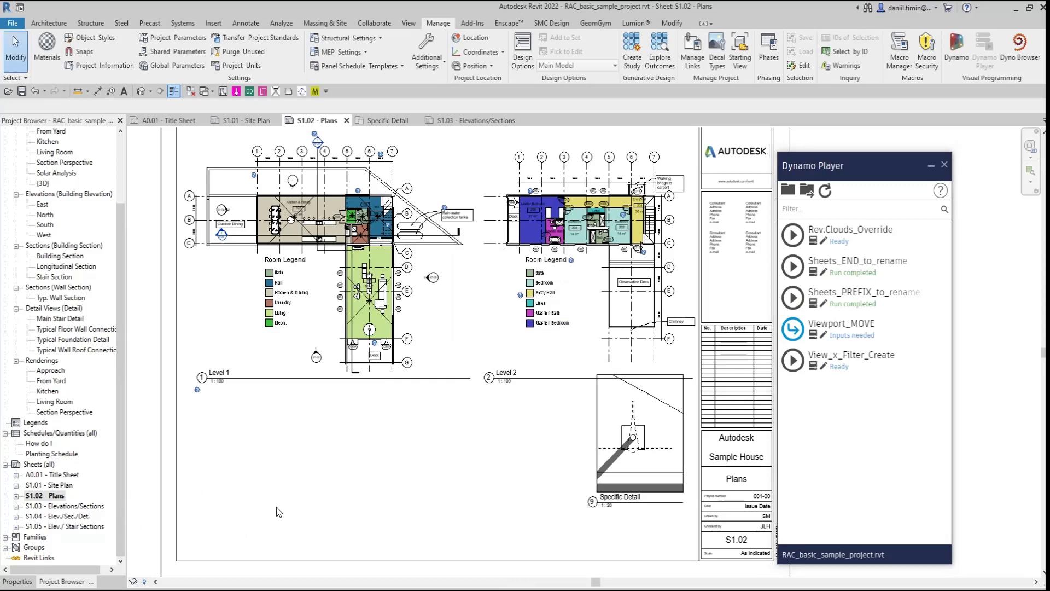
- Open sheet A0.01 - Title Sheet and review the revision dates in Sheet Issues/Revisions without changing them
double_click(49, 474)
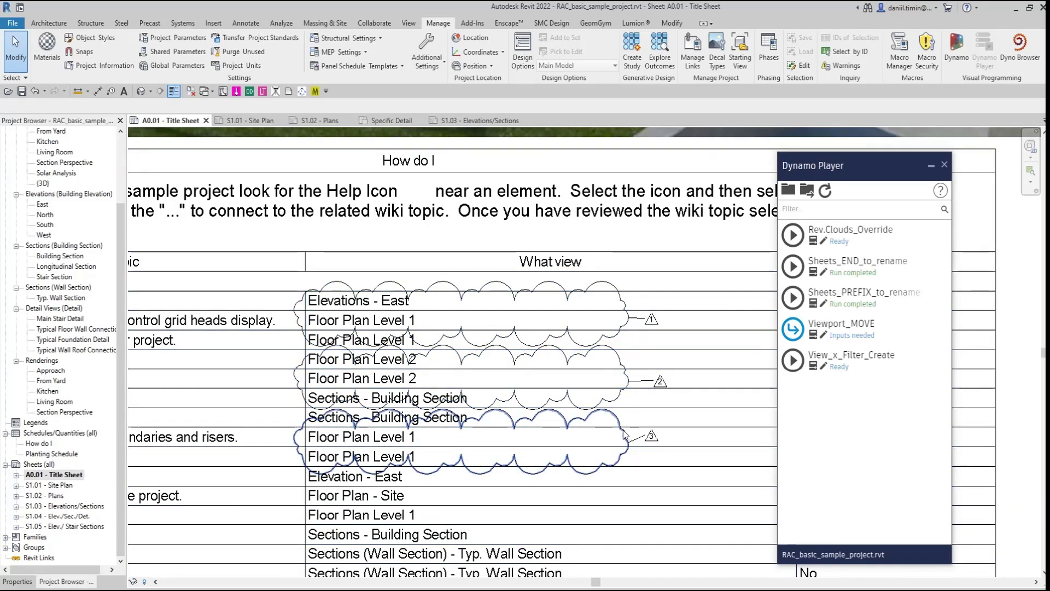
left_click(429, 60)
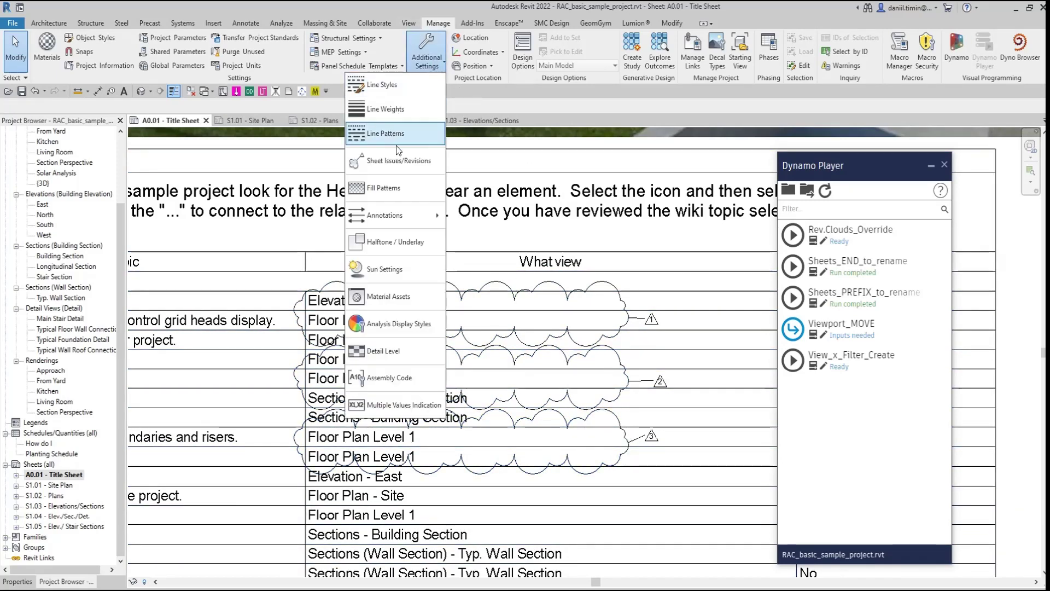
left_click(385, 167)
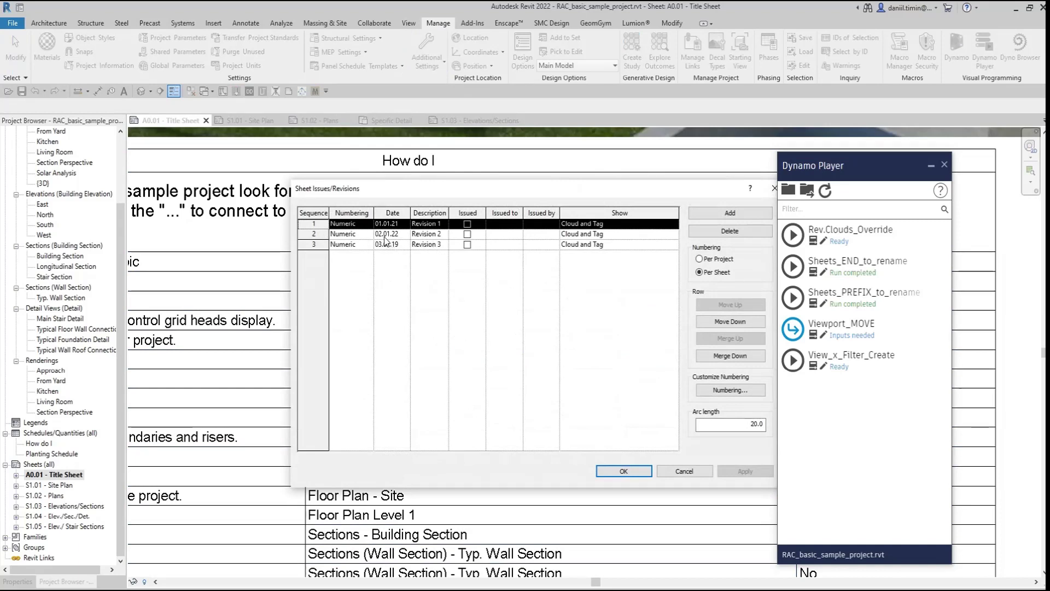
left_click(684, 471)
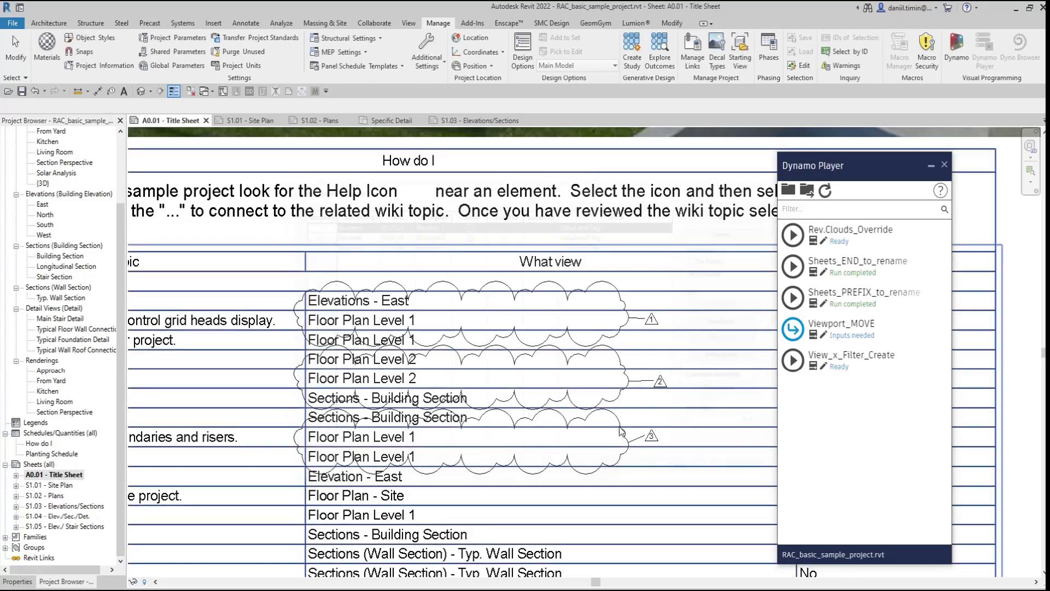
- Run the Rev.Clouds_Override script to apply graphic overrides to the title sheet's revision clouds and tags
left_click(792, 235)
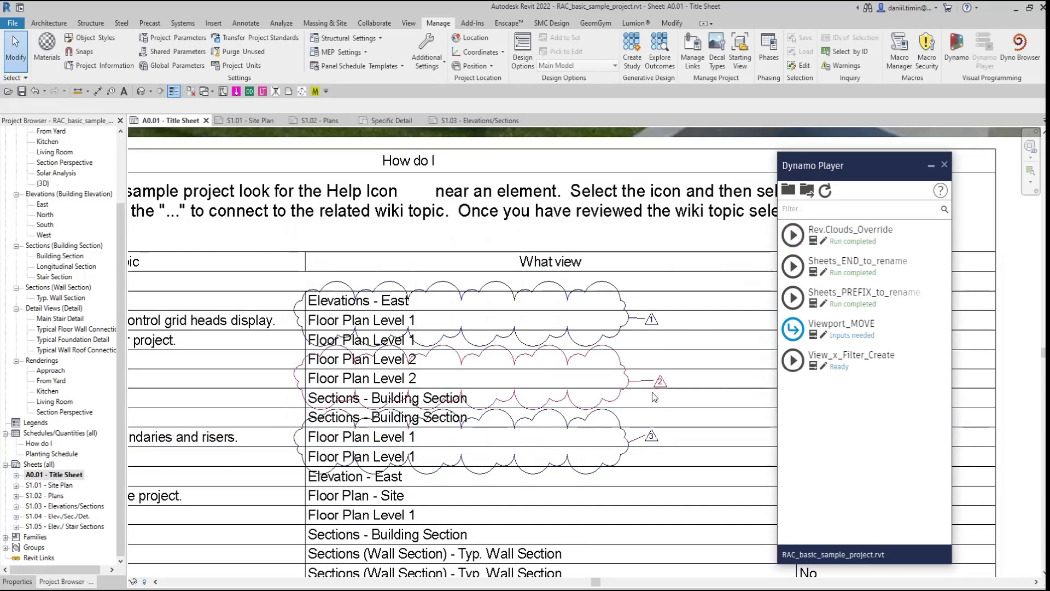
scroll(651, 396, "up", 2)
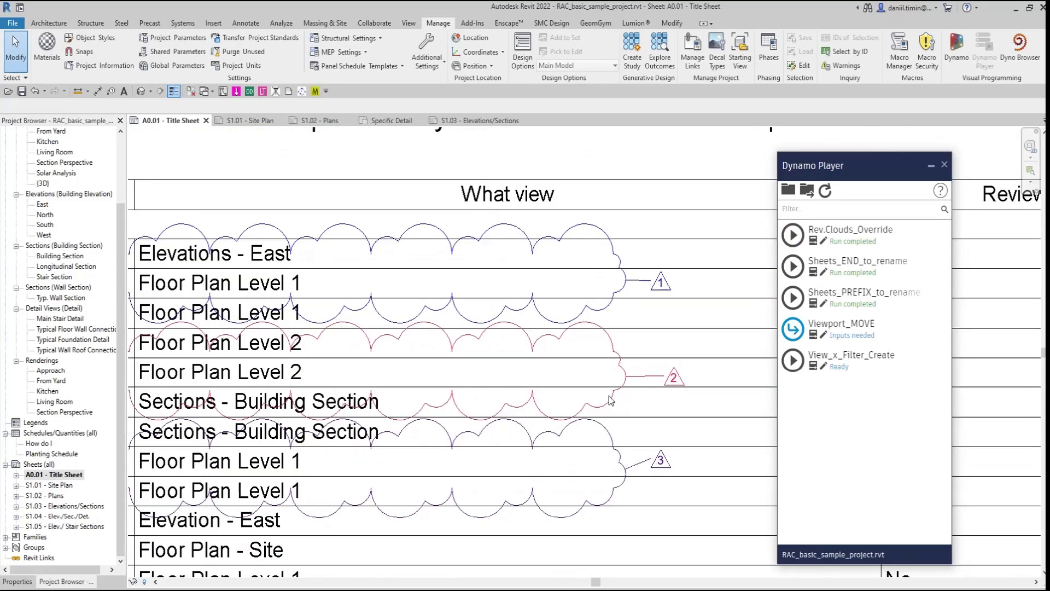
- Add a fourth revision in Sheet Issues/Revisions with the date 10.10.23 and apply the change
left_click(434, 72)
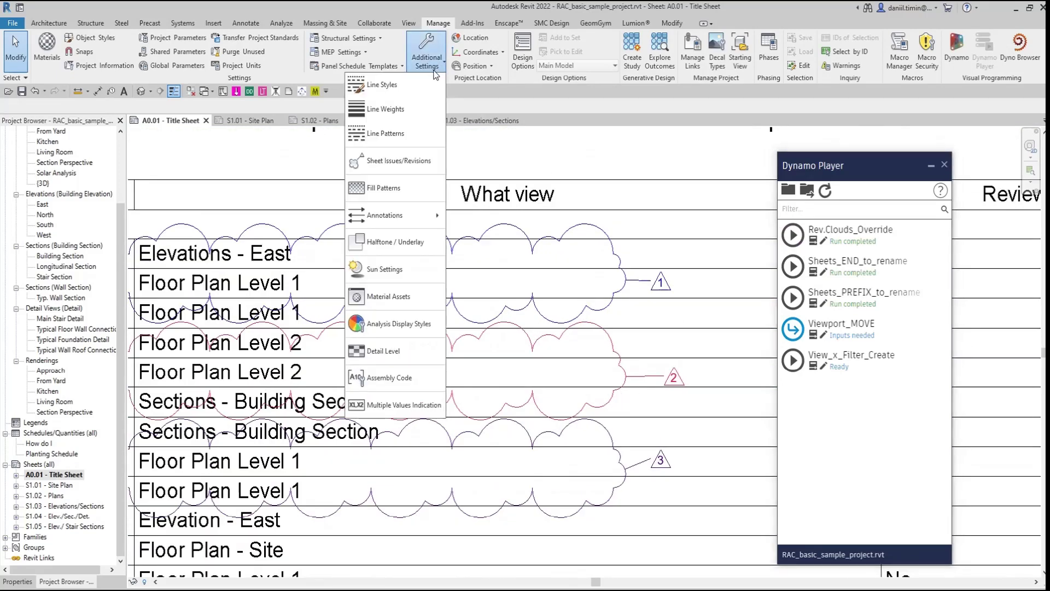
left_click(397, 160)
left_click(719, 216)
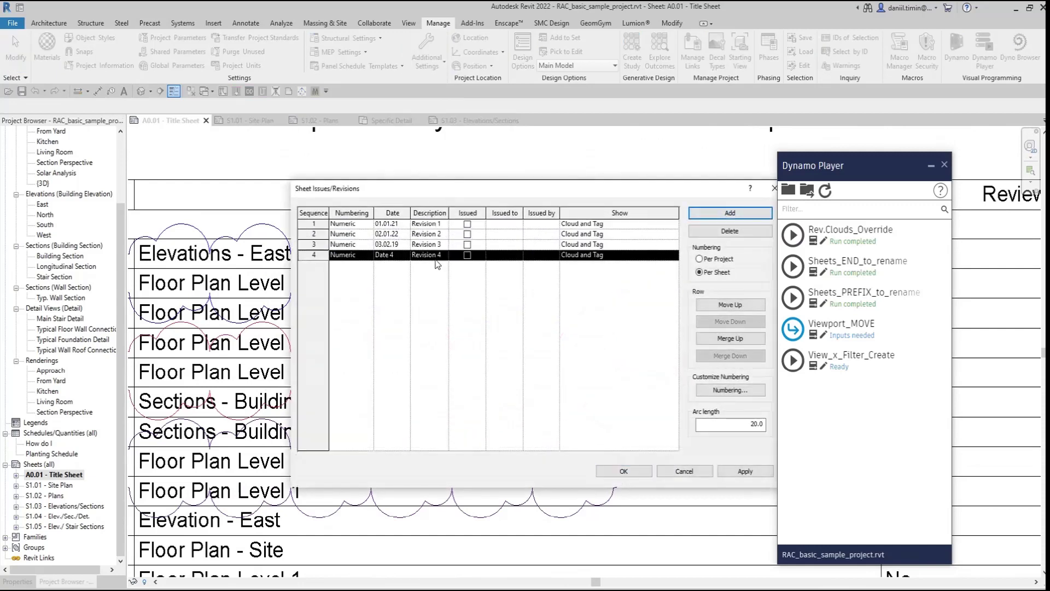
left_click(401, 256)
type("10.10")
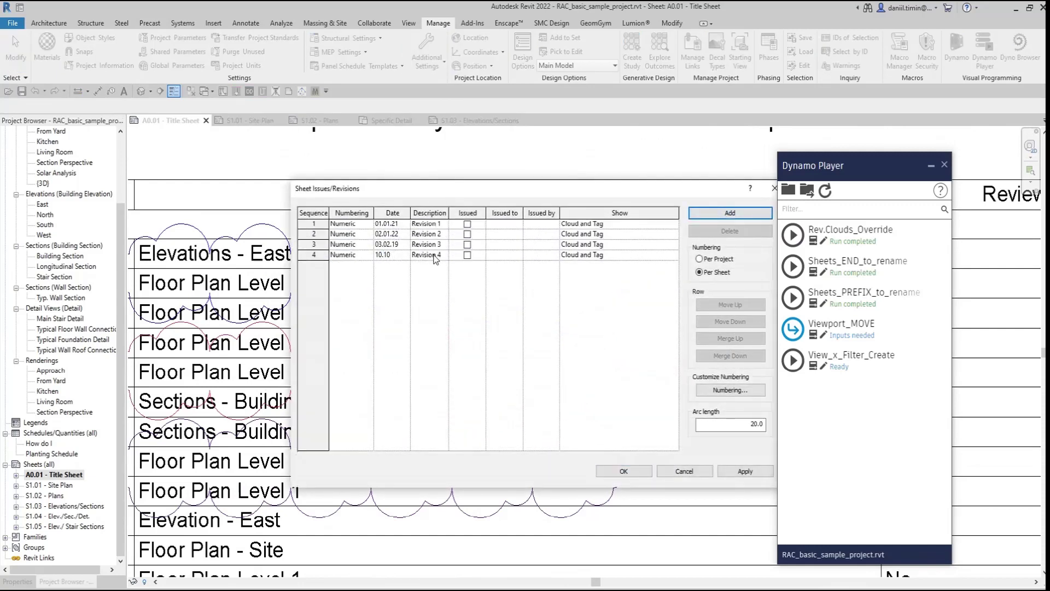
left_click(433, 255)
type("10.10.23")
left_click(612, 471)
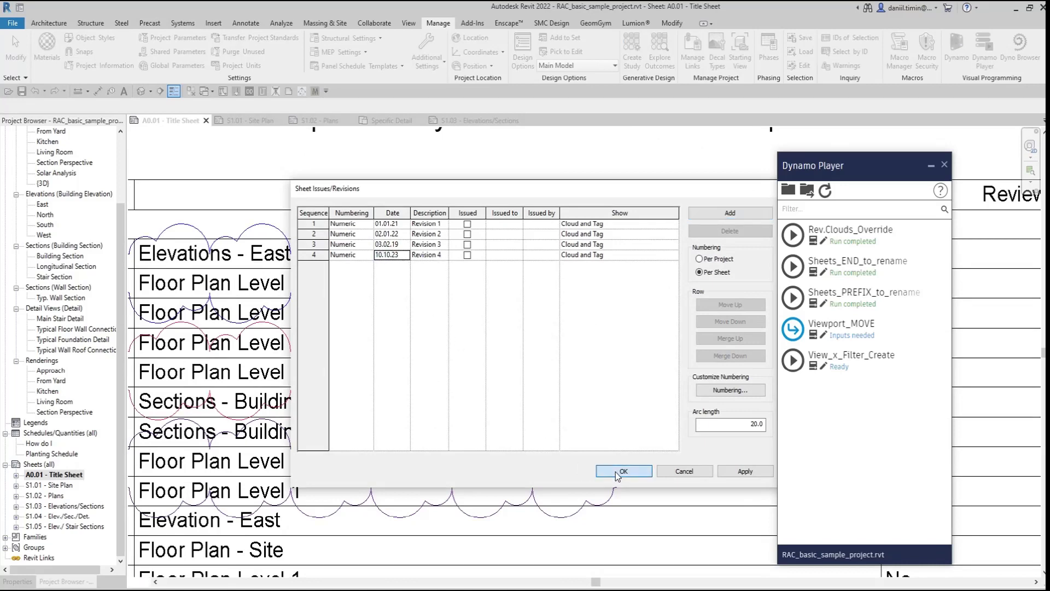
- Close Sheet Issues/Revisions with its changes kept and assign Seq. 4 - Revision 4 to the third revision cloud on the title sheet
left_click(626, 464)
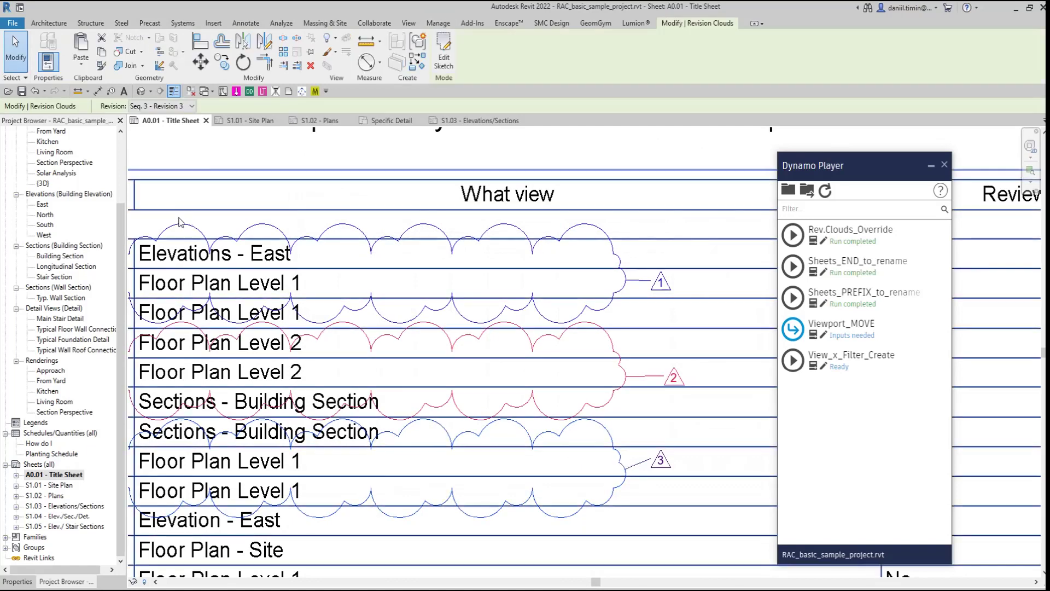
left_click(18, 581)
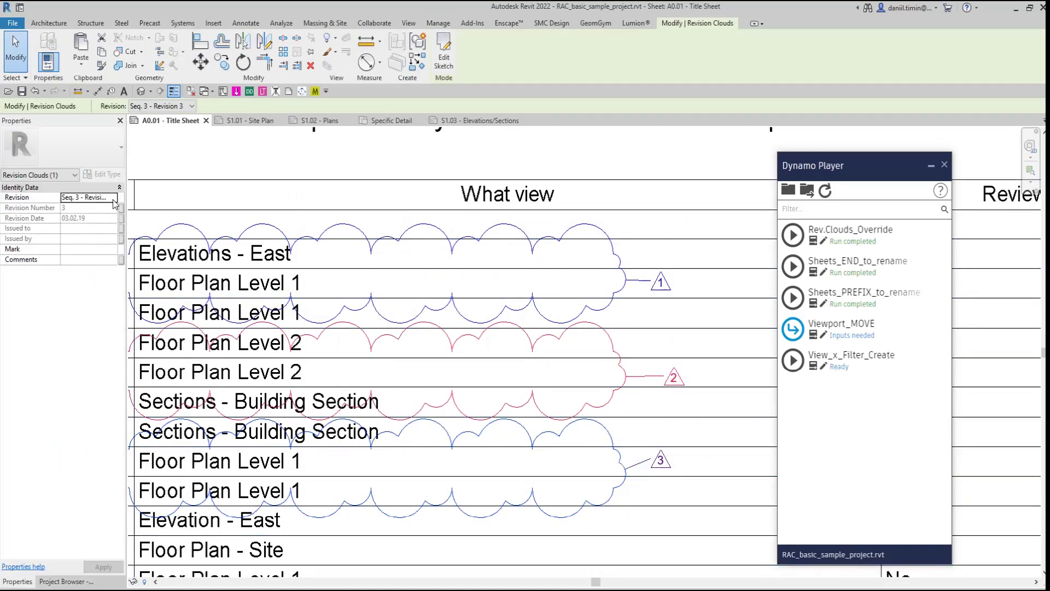
left_click(113, 200)
left_click(114, 200)
left_click(82, 232)
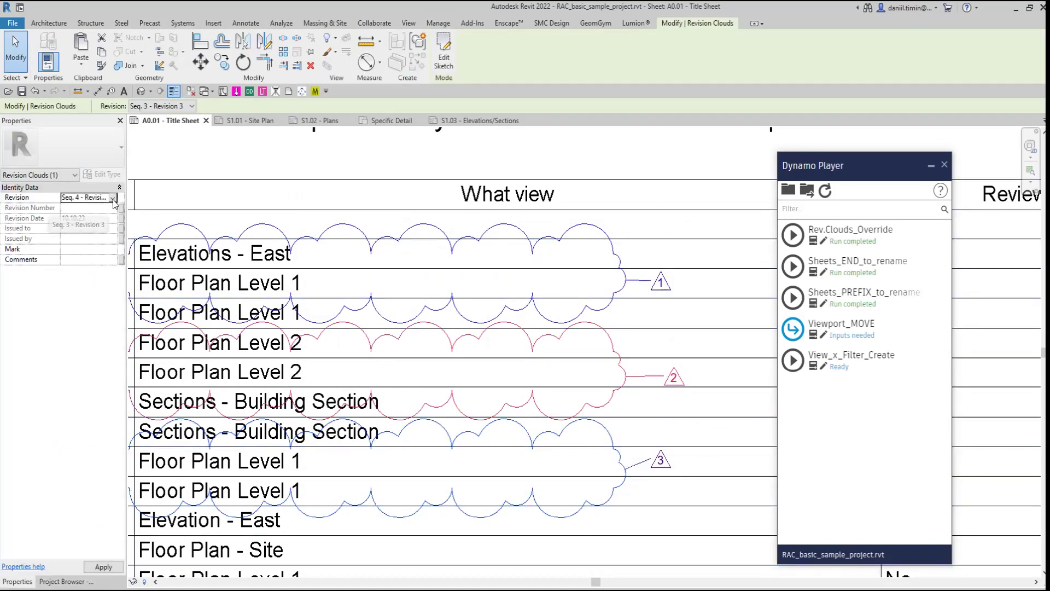
left_click(725, 440)
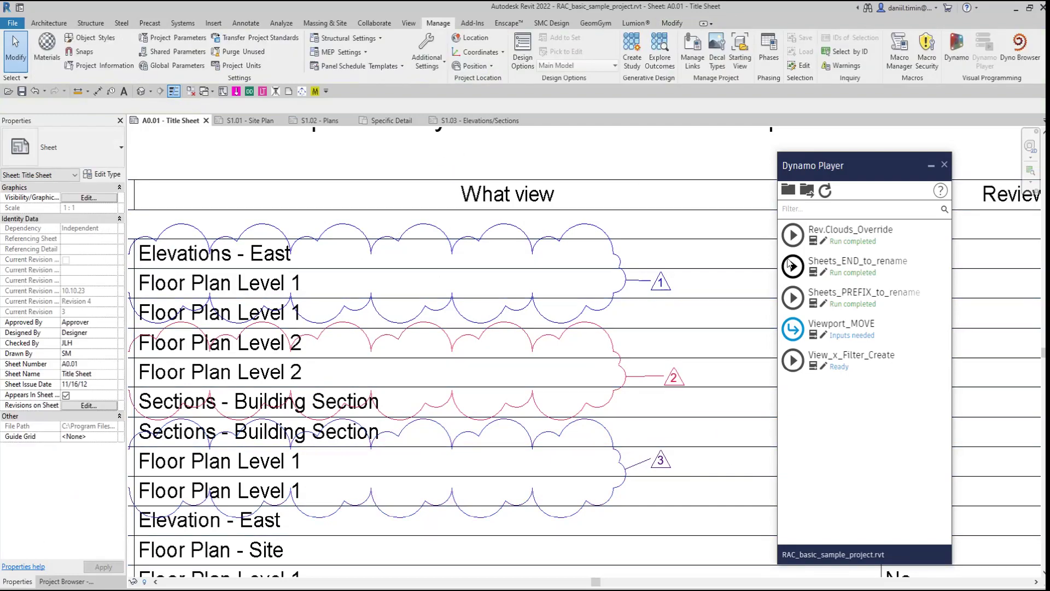
- Check the third cloud's revision and rerun the Rev.Clouds_Override script to update the title sheet's revision cloud overrides
middle_click_drag(689, 418, 676, 426)
scroll(601, 454, "down", 2)
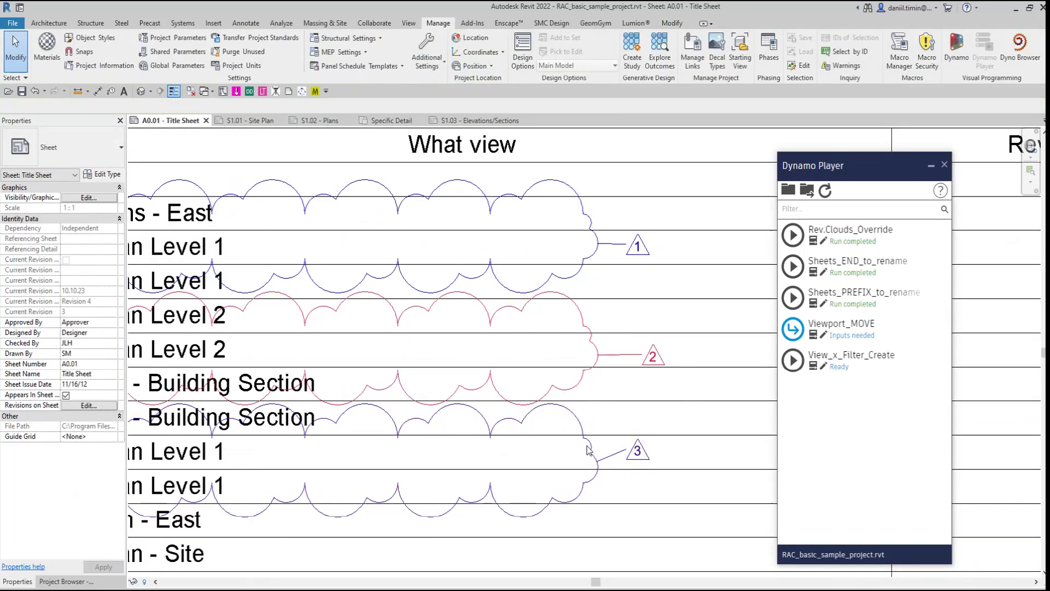
left_click(587, 450)
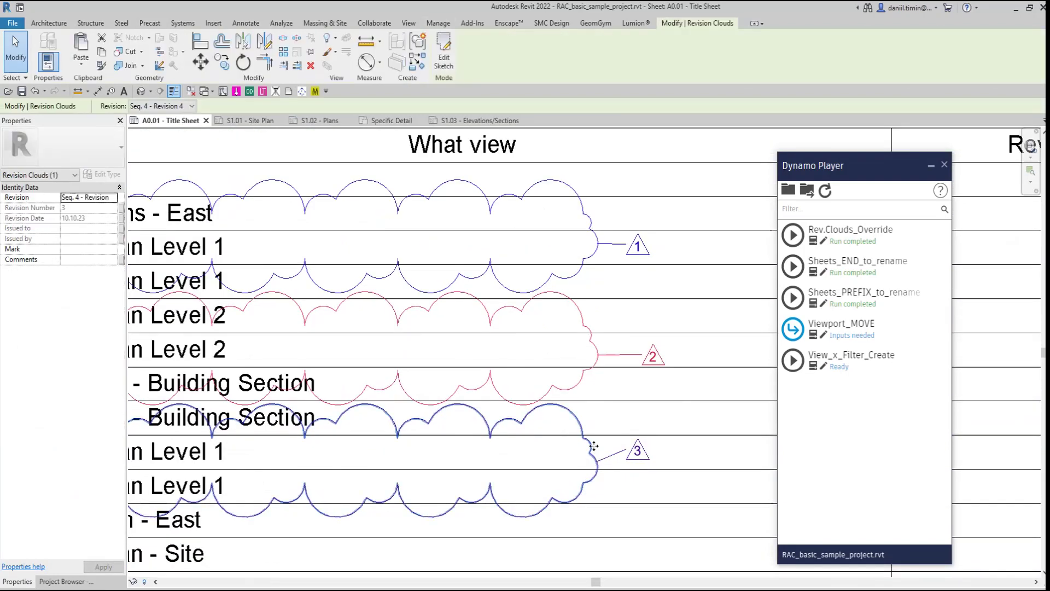
left_click(794, 236)
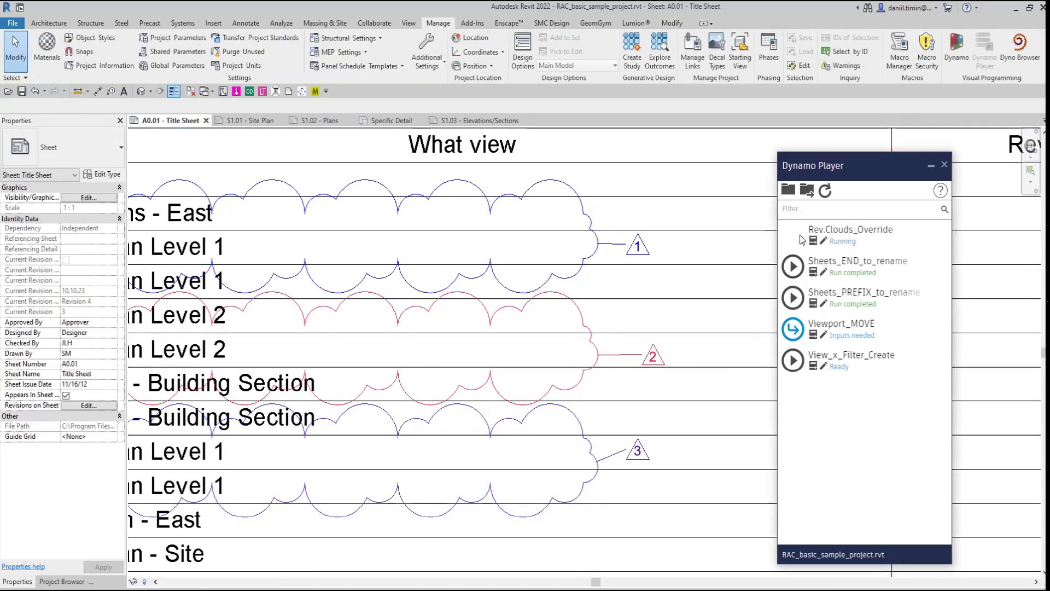
scroll(605, 402, "down", 2)
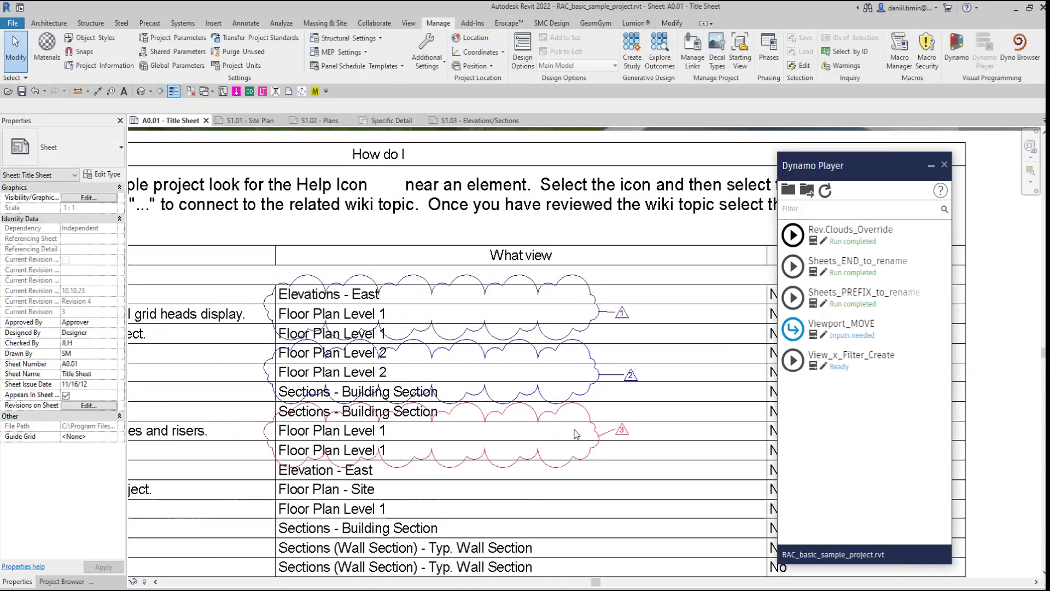
- Open sheet S1.02 - Plans and activate its Level 1 viewport for editing
left_click(61, 581)
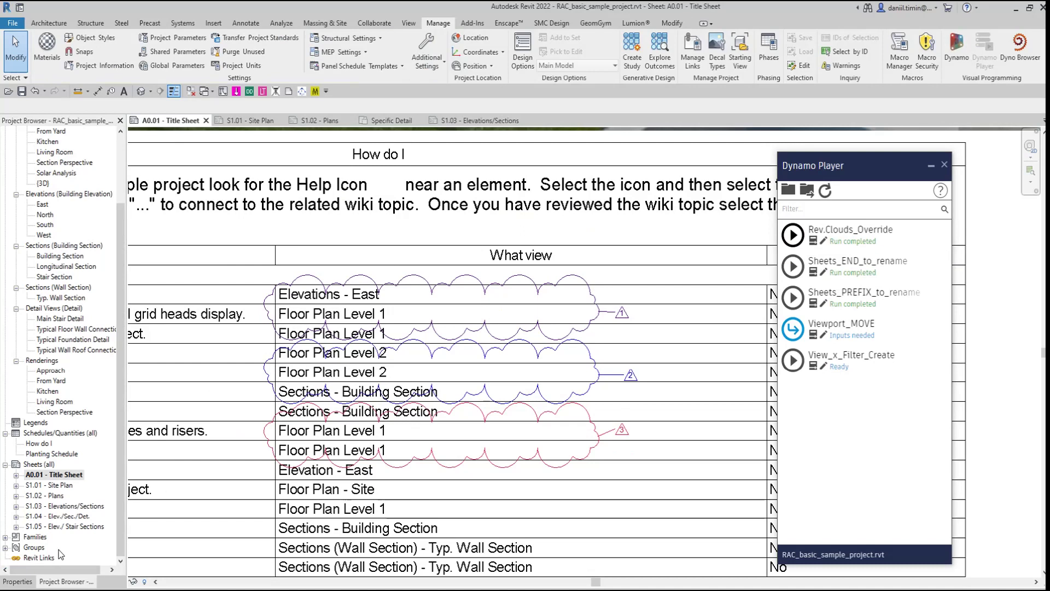
left_click(47, 496)
double_click(47, 496)
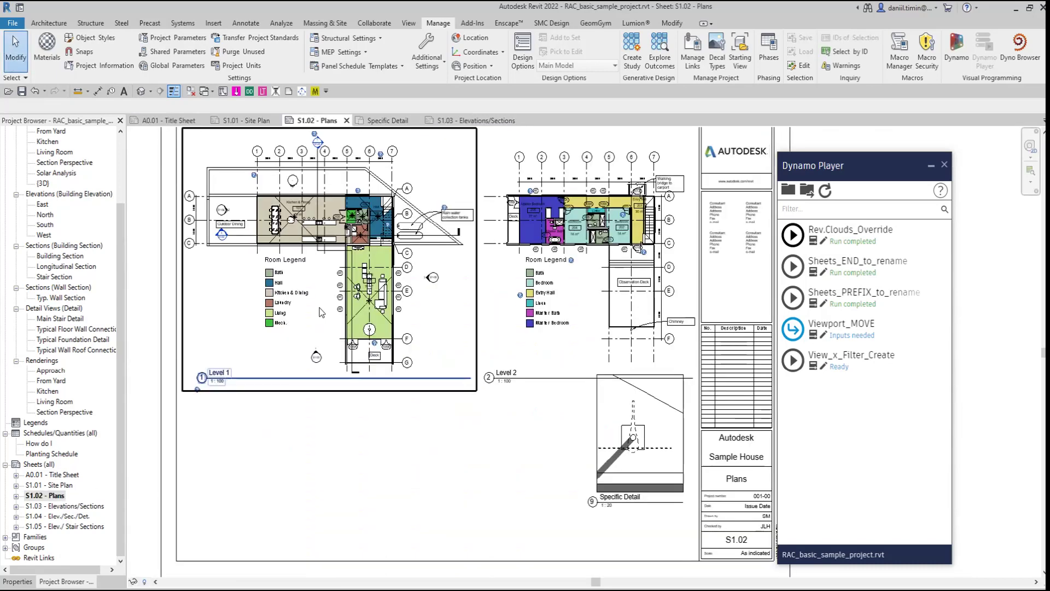
scroll(288, 326, "up", 3)
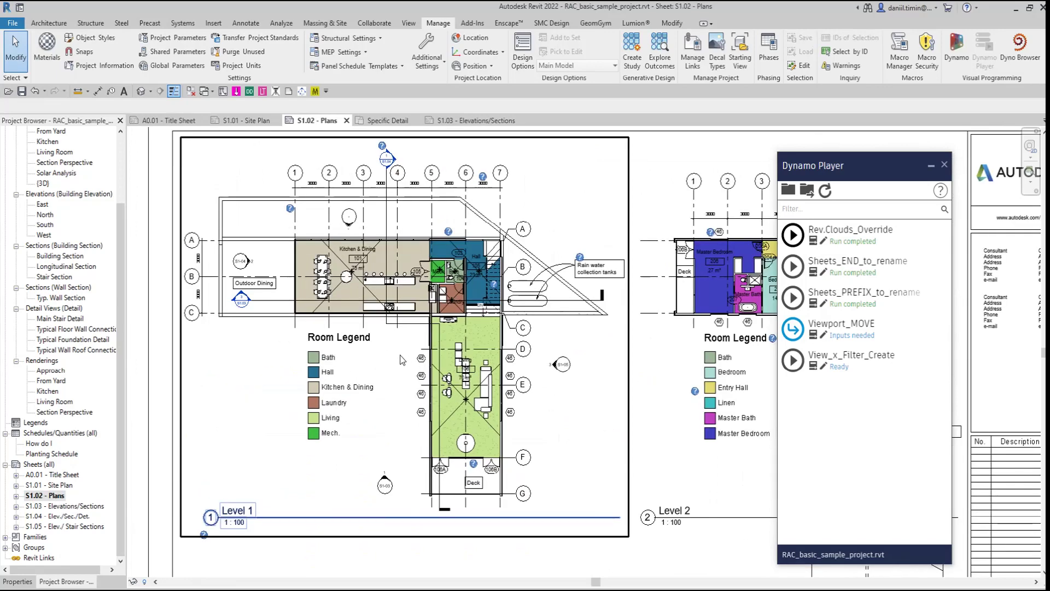
double_click(403, 361)
scroll(386, 276, "up", 1)
scroll(386, 276, "up", 1)
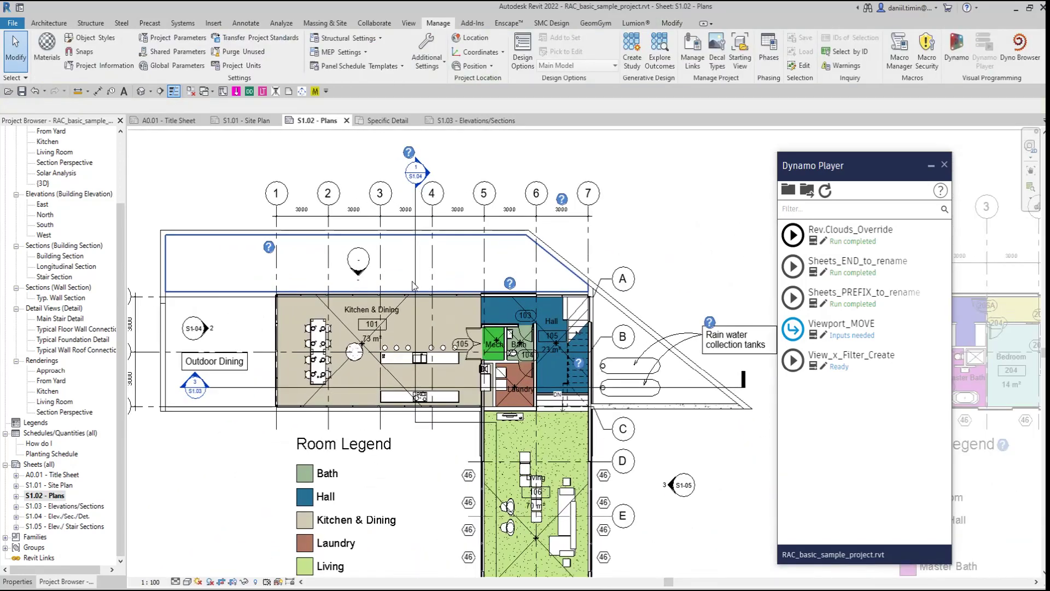
- Create a building section like the existing one through Kitchen & Dining between grids 3 and 4, and extend its head beyond the upper wall
left_click(418, 288)
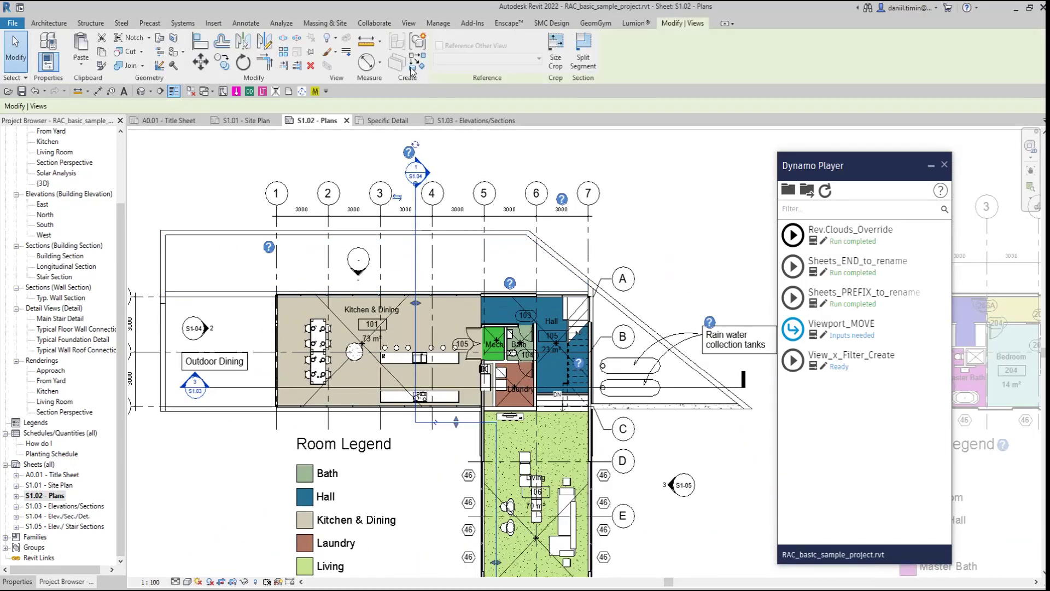
left_click(416, 339)
scroll(405, 350, "up", 2)
left_click(395, 298)
left_click(395, 476)
key("Escape")
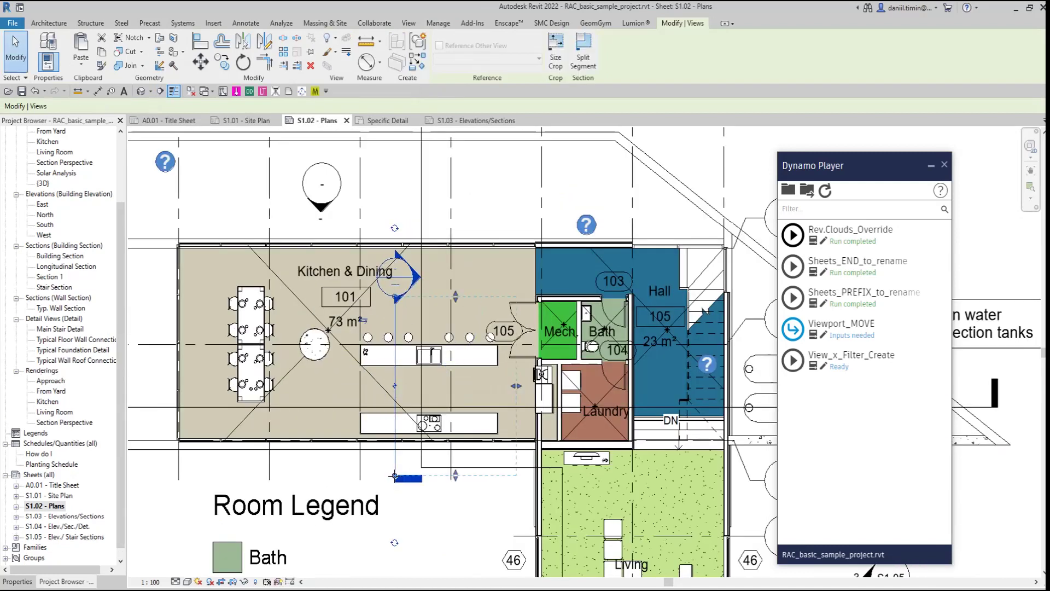
left_click_drag(393, 285, 392, 199)
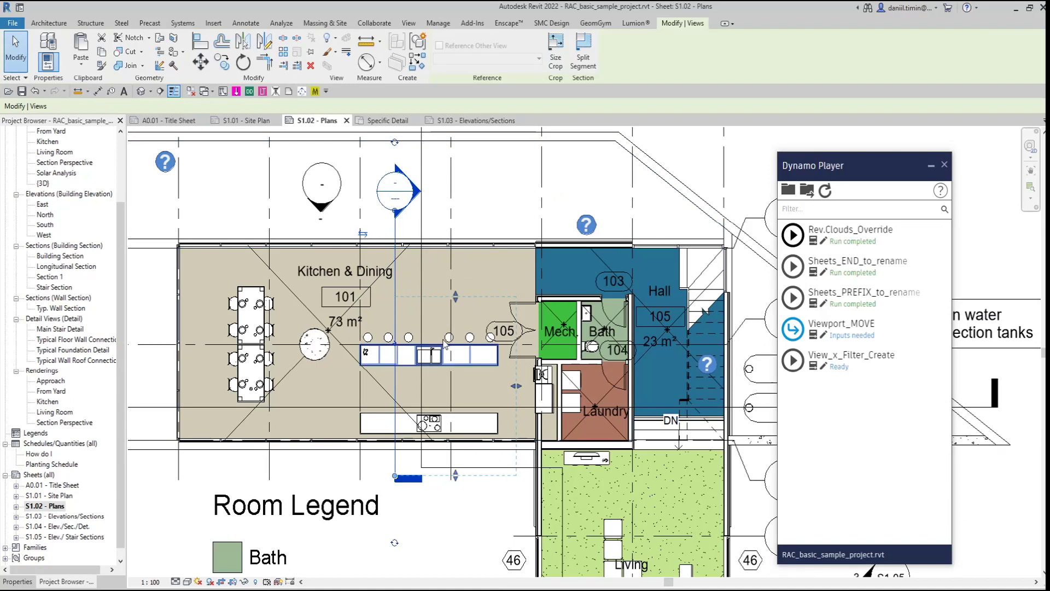
scroll(431, 328, "down", 1)
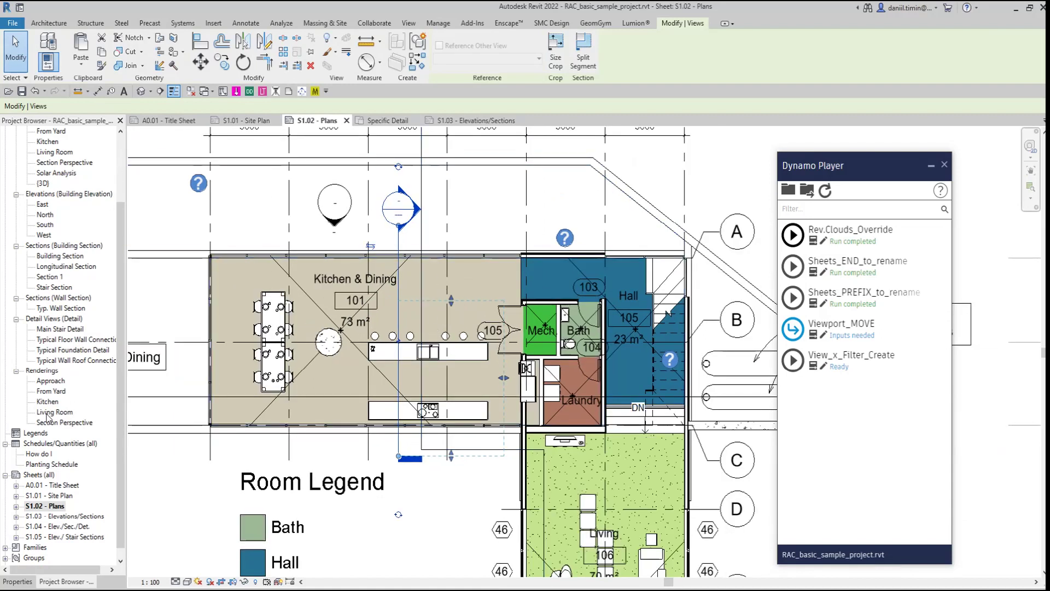
- Duplicate the new section's Building Section type under the name Specific Section and apply it to the section
left_click(18, 581)
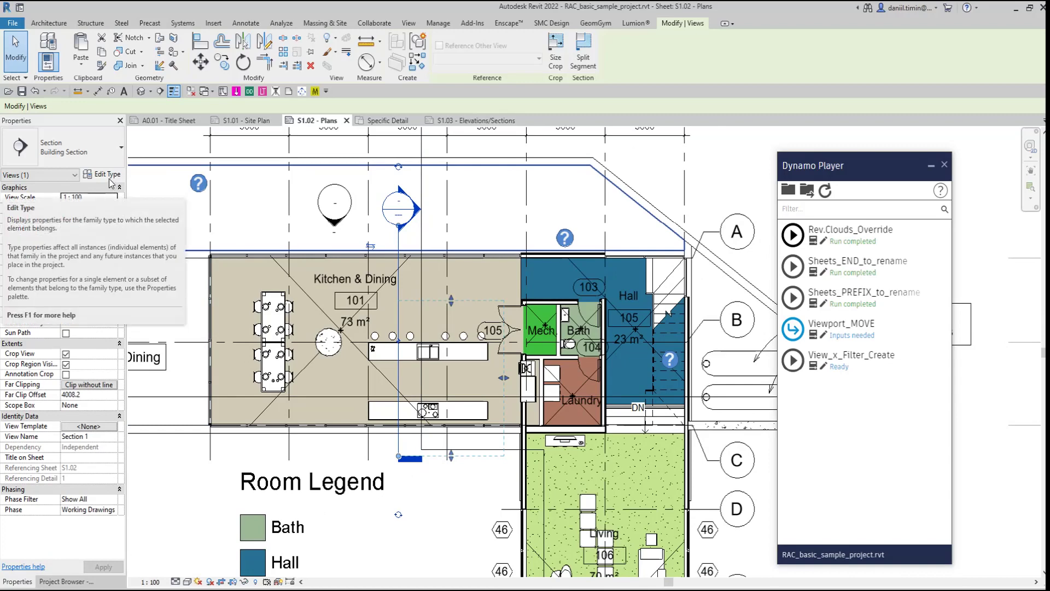
left_click(109, 178)
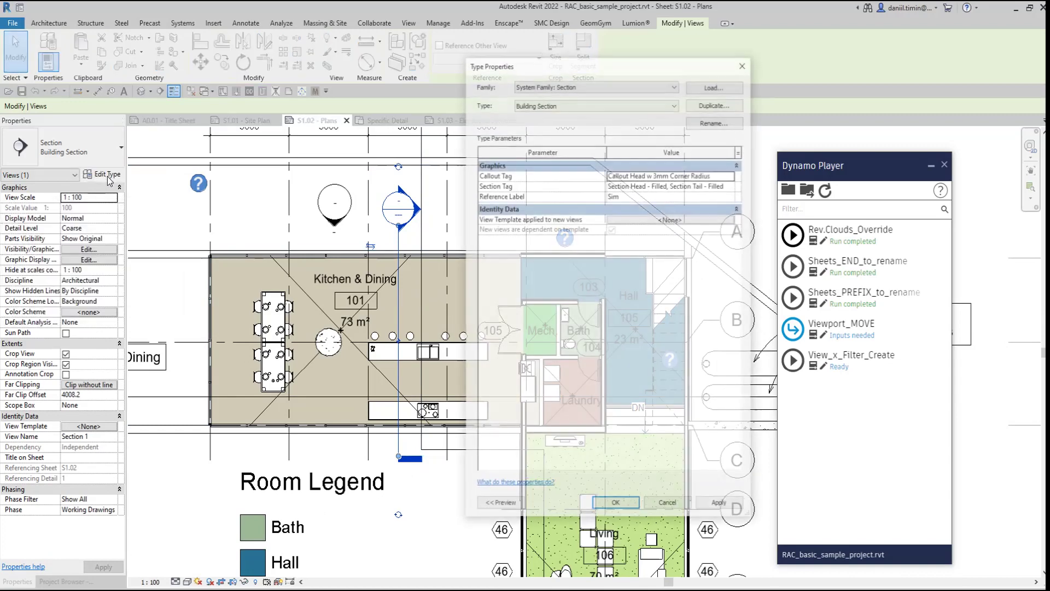
left_click(704, 107)
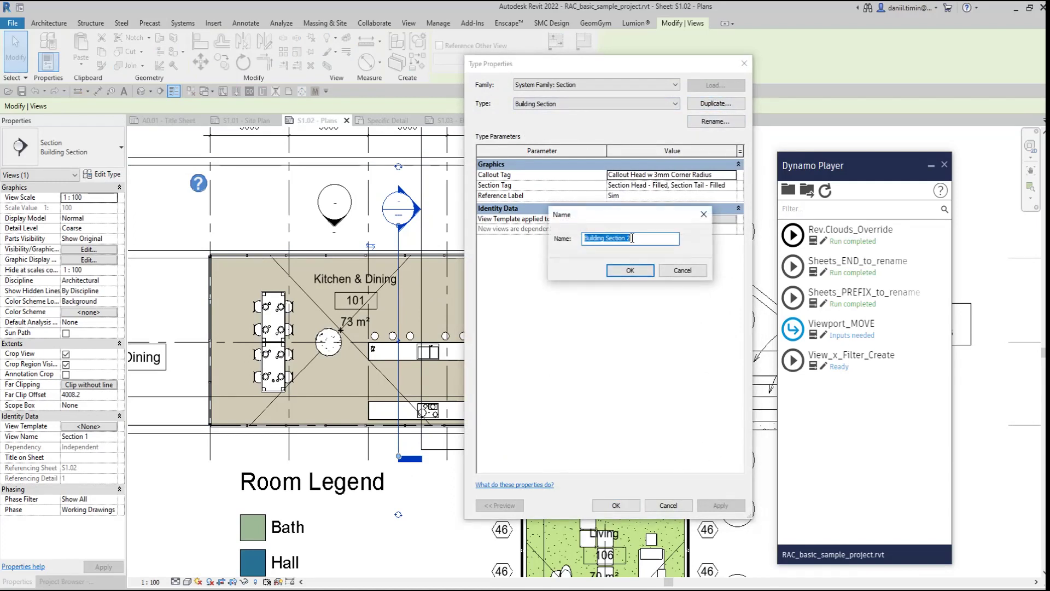
type("Specific")
key("BackSpace")
key("BackSpace")
type("ecti")
left_click(630, 270)
left_click(616, 509)
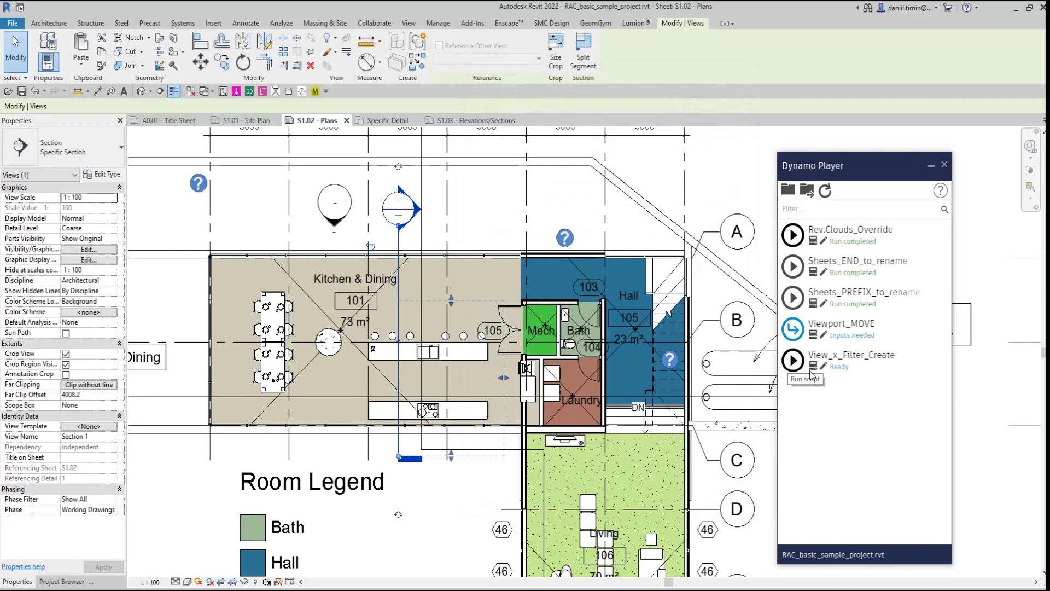
- Run the View_x_Filter_Create script with the new section as the selected model element and dismiss its message
left_click(793, 364)
left_click(844, 260)
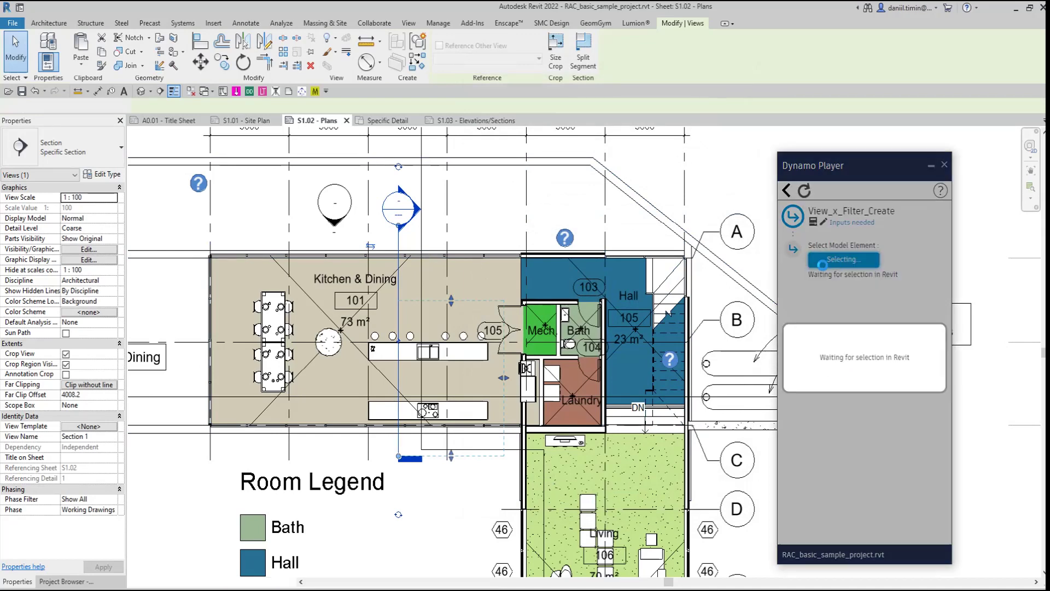
left_click(436, 251)
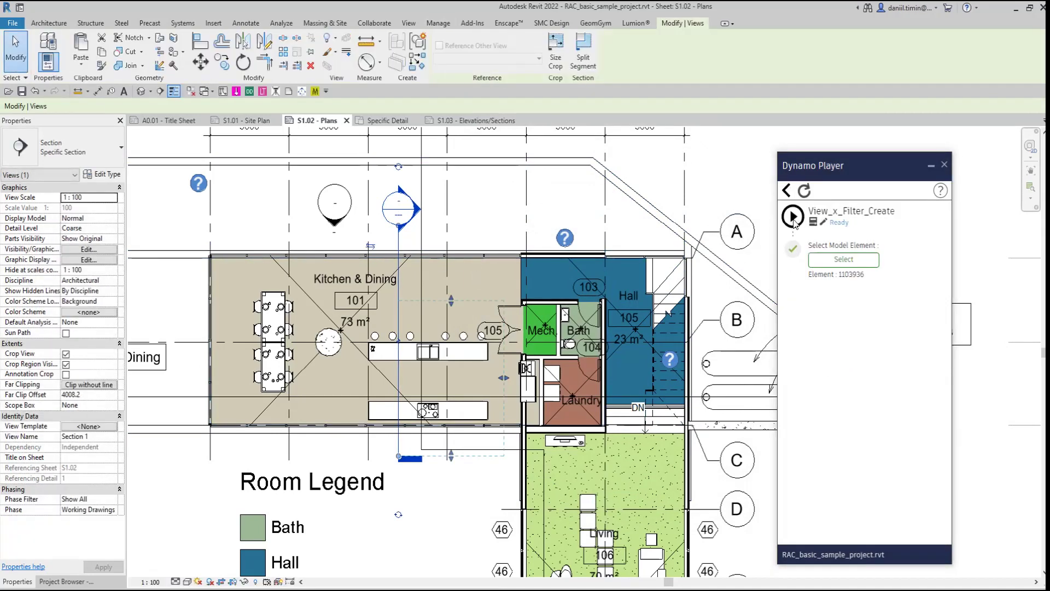
left_click(792, 216)
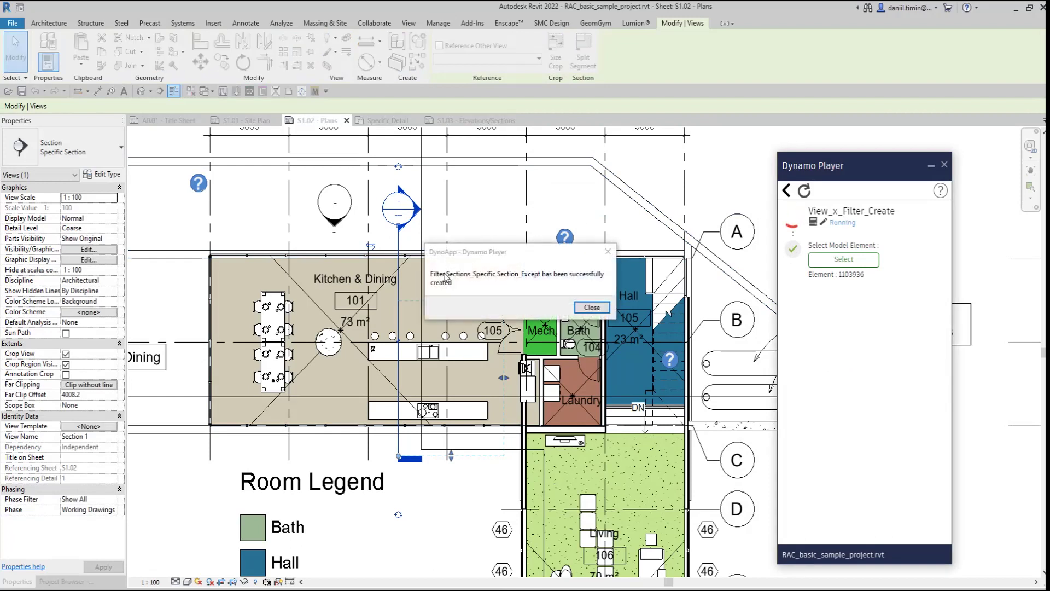
left_click_drag(456, 255, 449, 259)
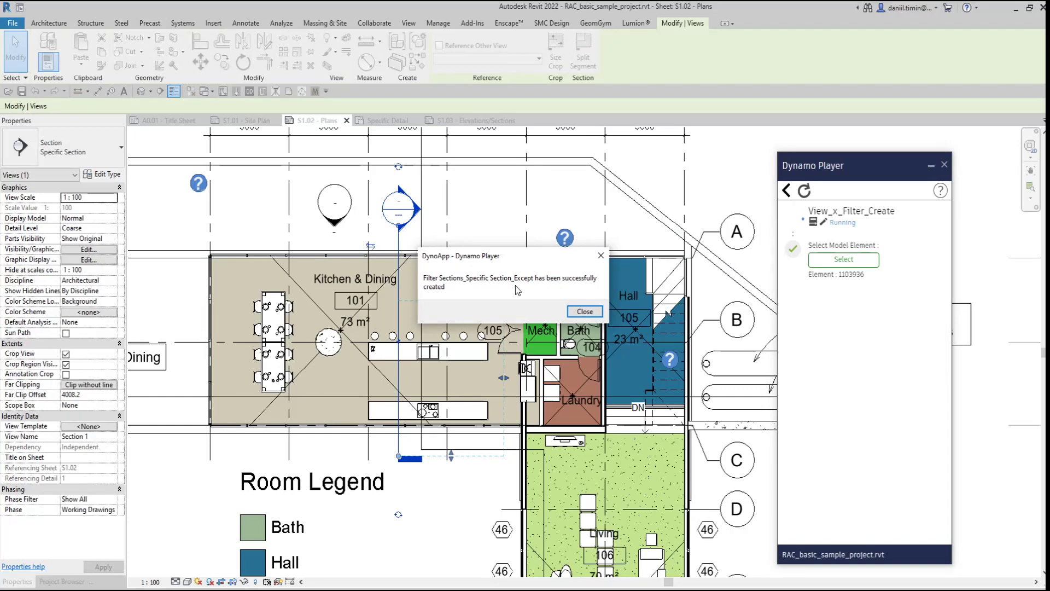
left_click(584, 312)
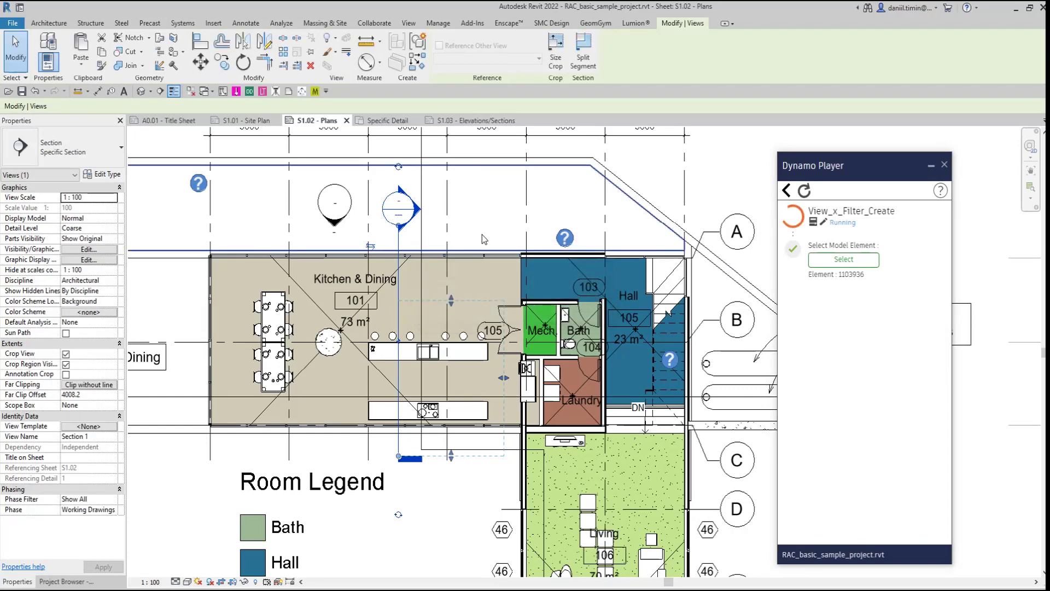
- Open the view filters in the Level 1 floor plan's Visibility/Graphic Overrides and bring up the list of filters to add
left_click(480, 226)
scroll(438, 348, "down", 2)
left_click(648, 225)
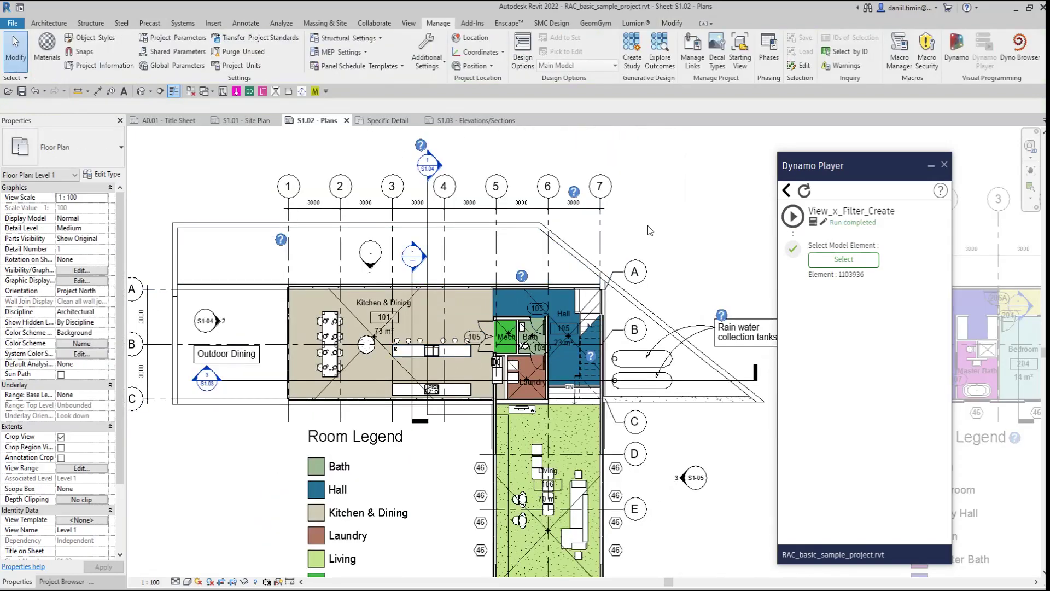
left_click(90, 270)
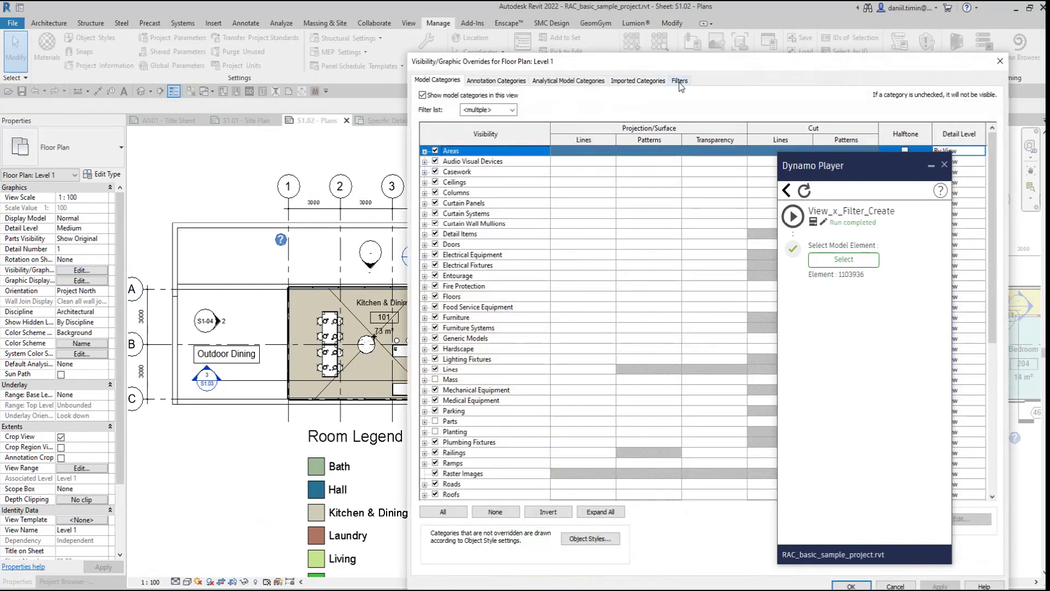
left_click(679, 80)
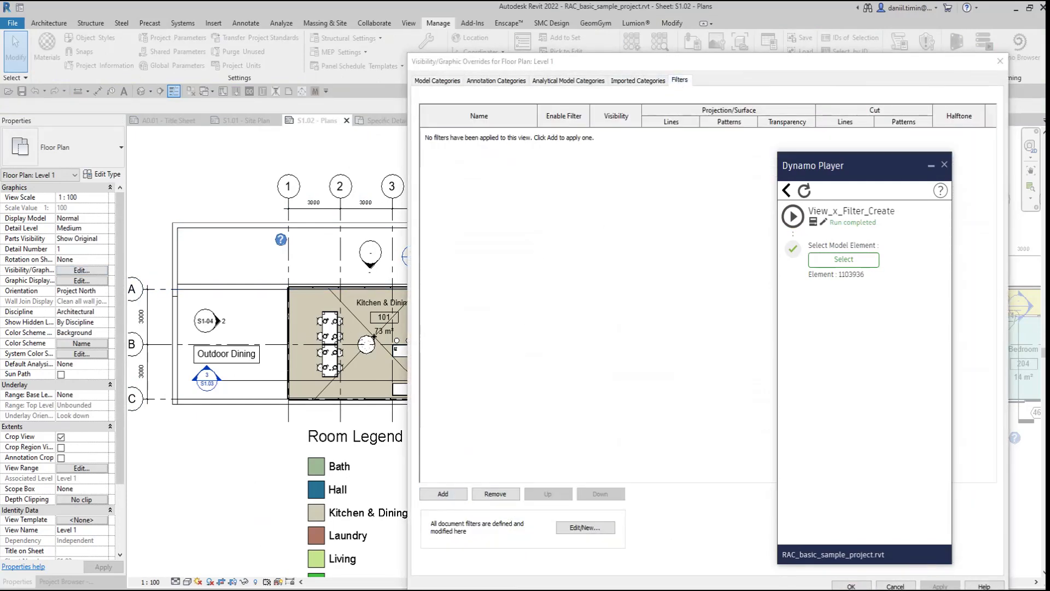
left_click(443, 494)
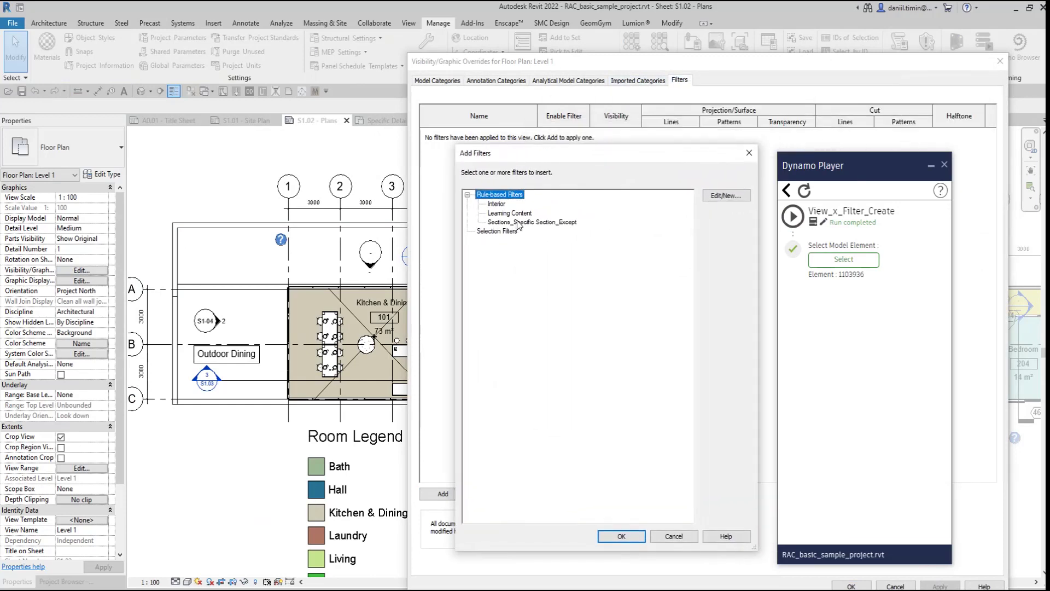
- Examine the categories and rules of the Sections_Specific Section_Except filter without changing them
left_click(520, 222)
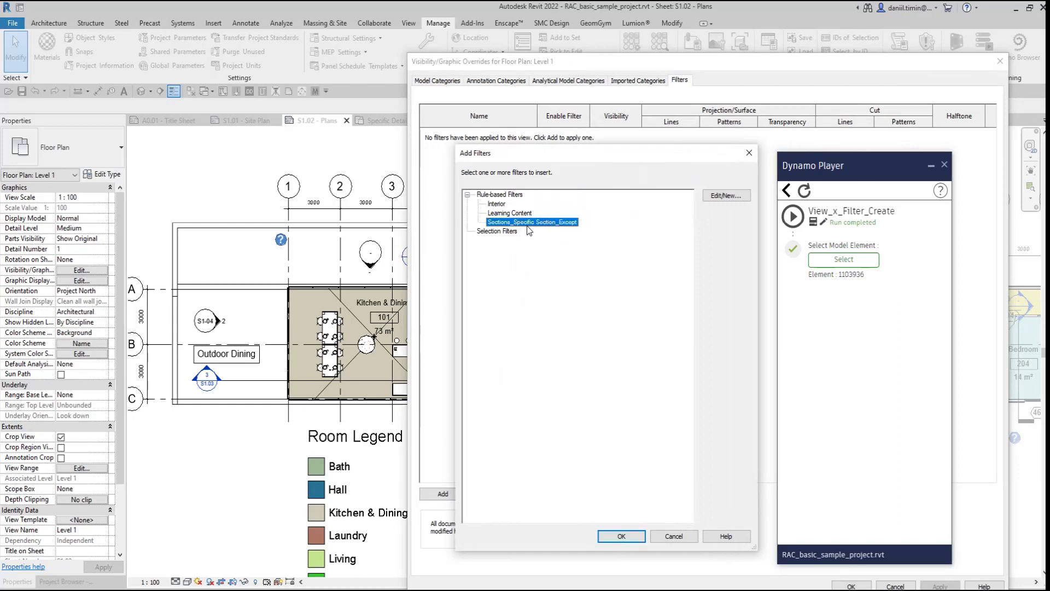
left_click(733, 196)
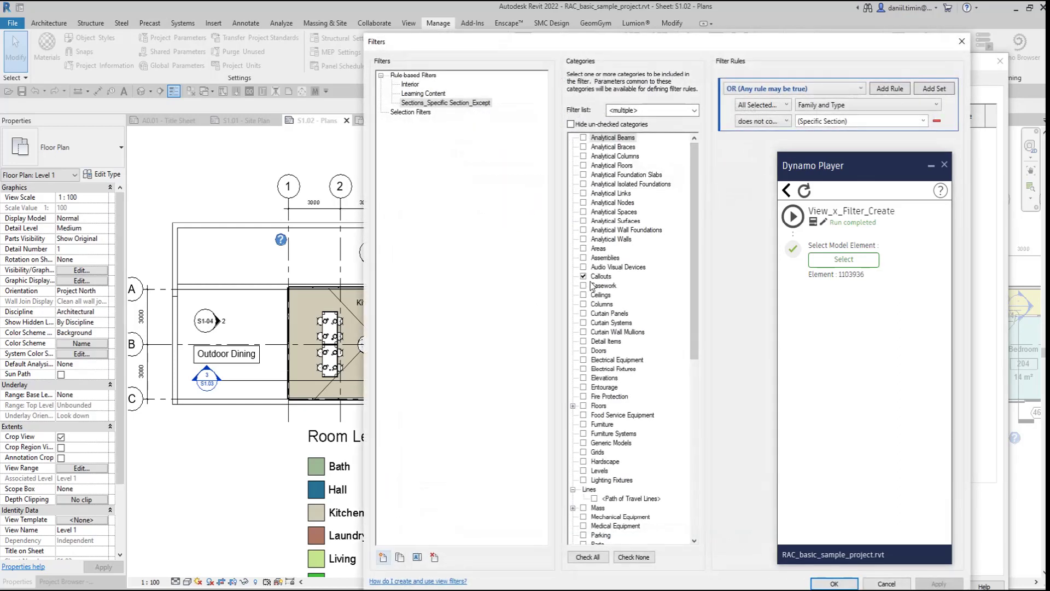
left_click_drag(695, 310, 708, 468)
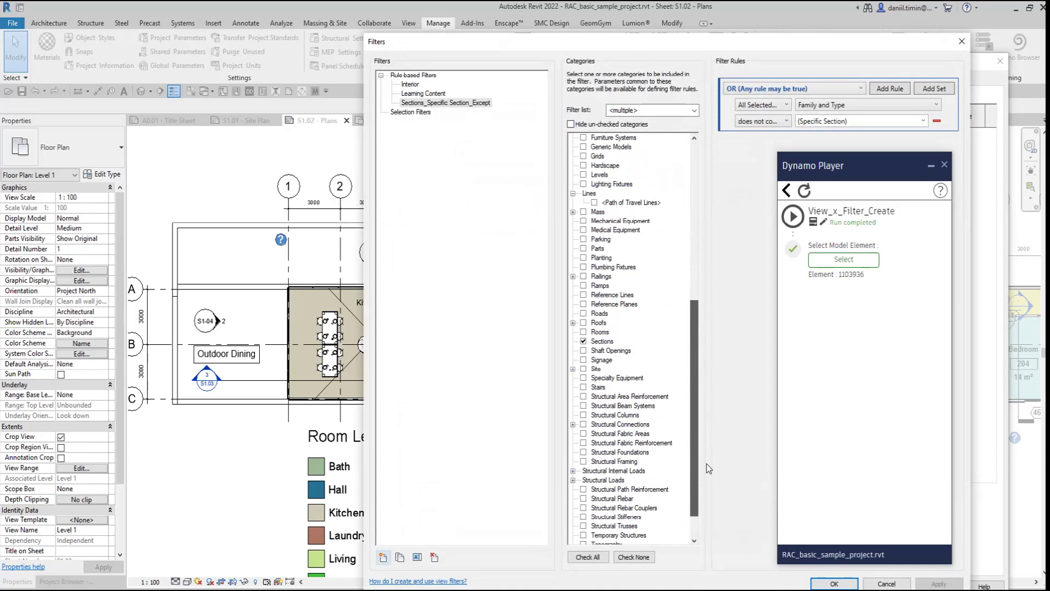
left_click_drag(691, 379, 703, 220)
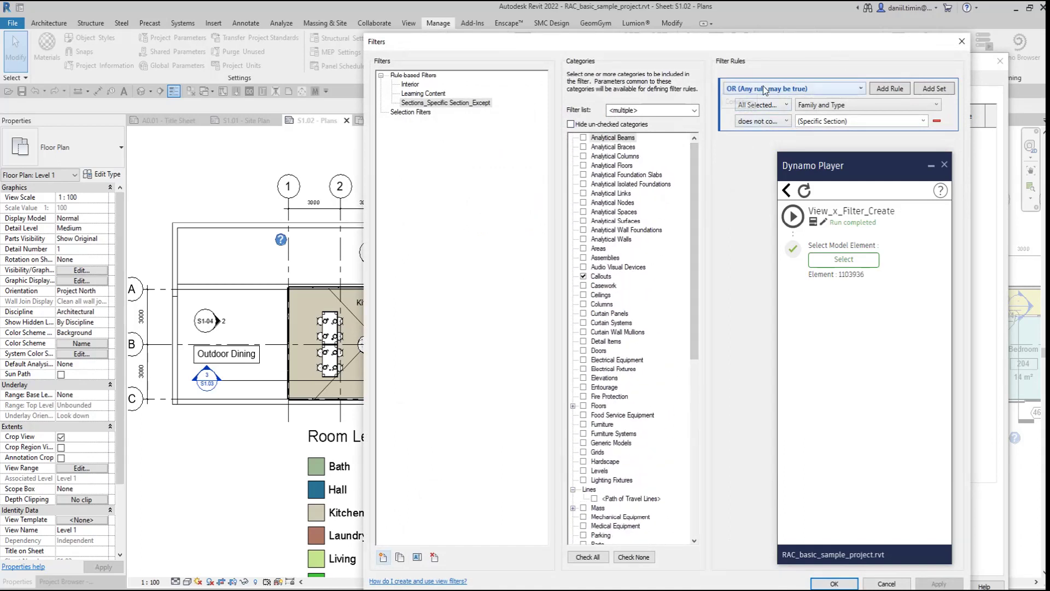
left_click(961, 41)
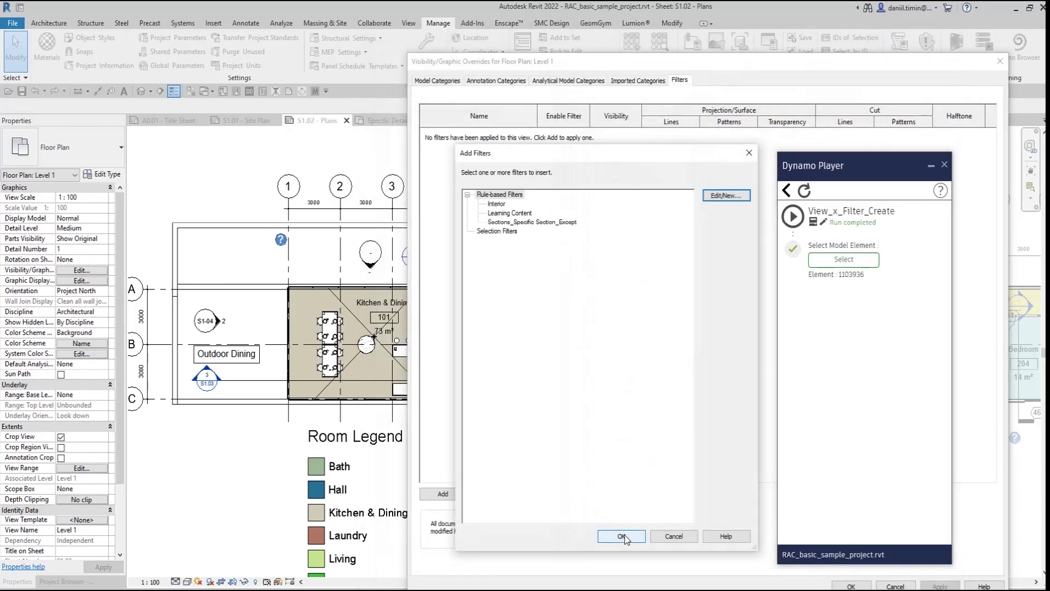
- Add the Sections_Specific Section_Except filter to the Level 1 floor plan, turn off its visibility and apply the overrides
left_click(531, 221)
left_click(621, 536)
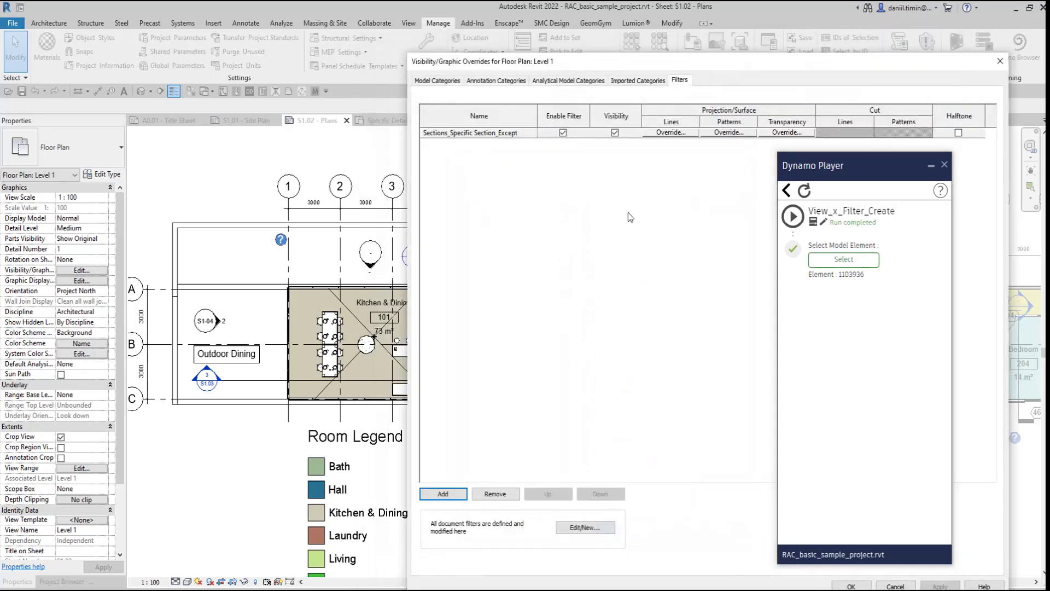
left_click(615, 132)
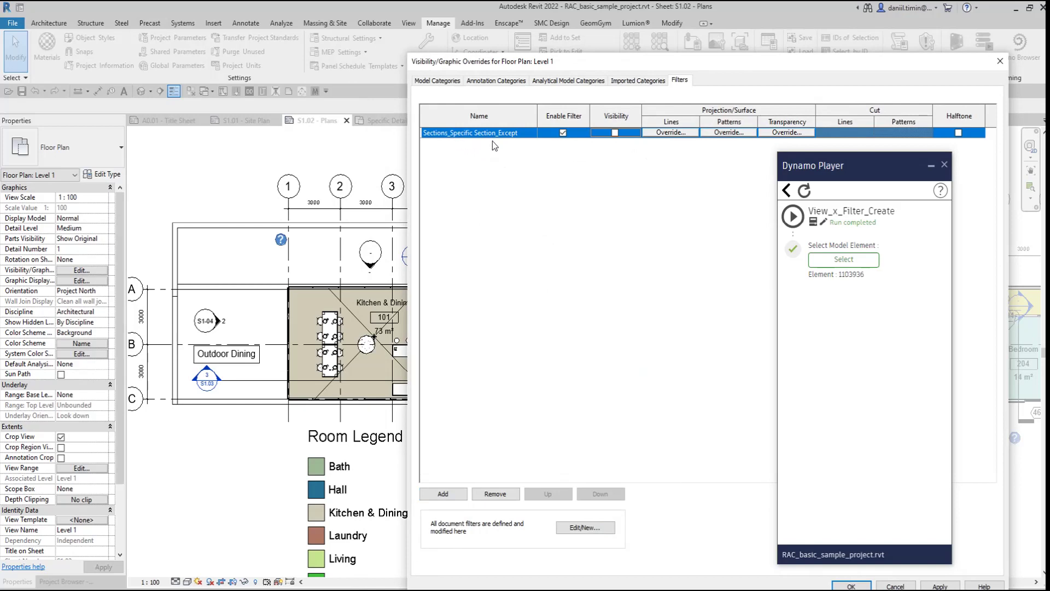
left_click(851, 586)
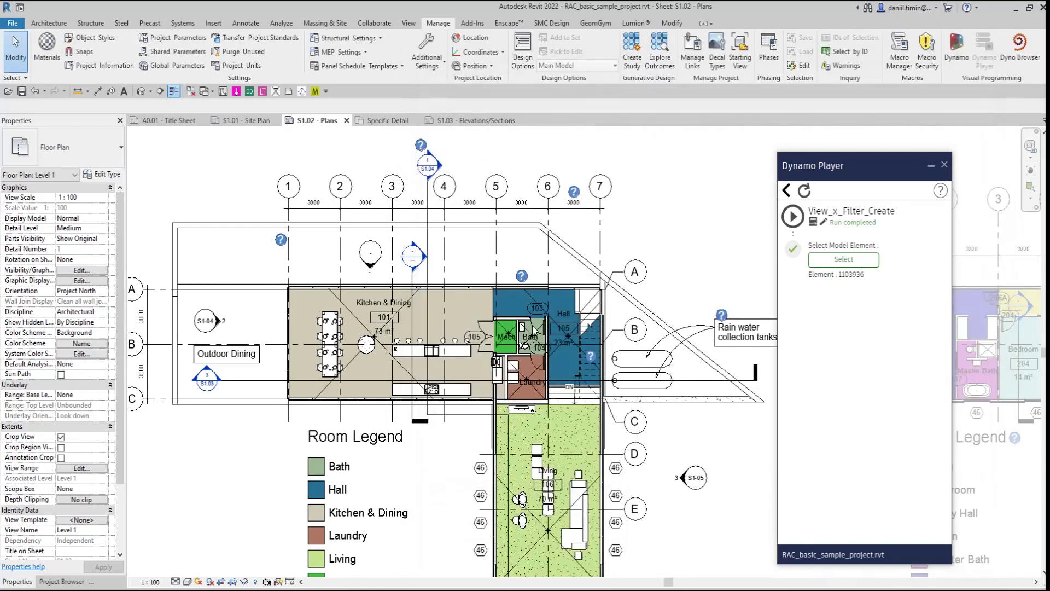
middle_click_drag(468, 290, 447, 312)
left_click(488, 264)
left_click(501, 181)
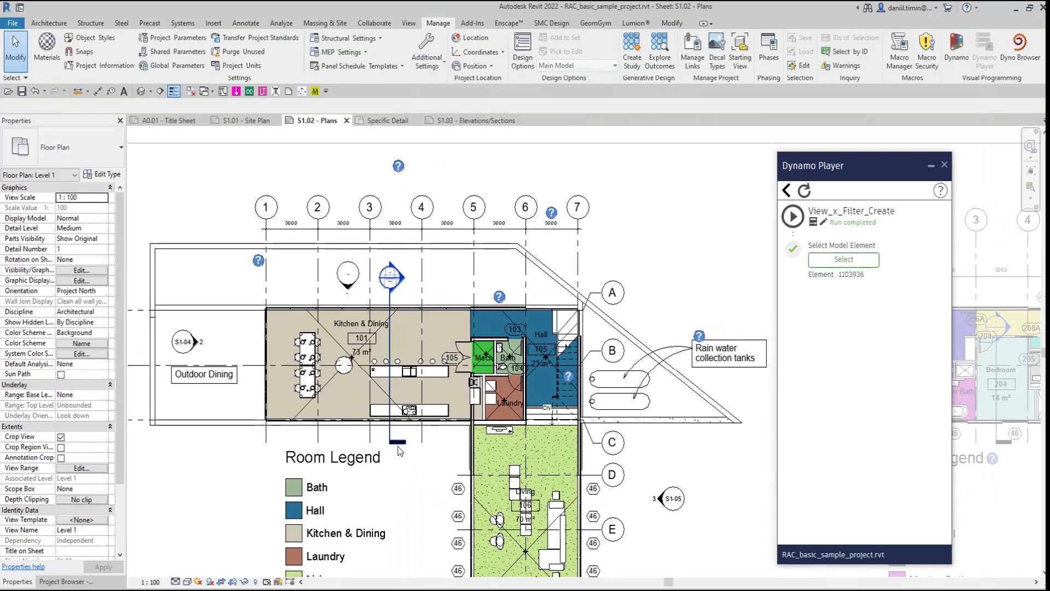
middle_click_drag(450, 477, 432, 424)
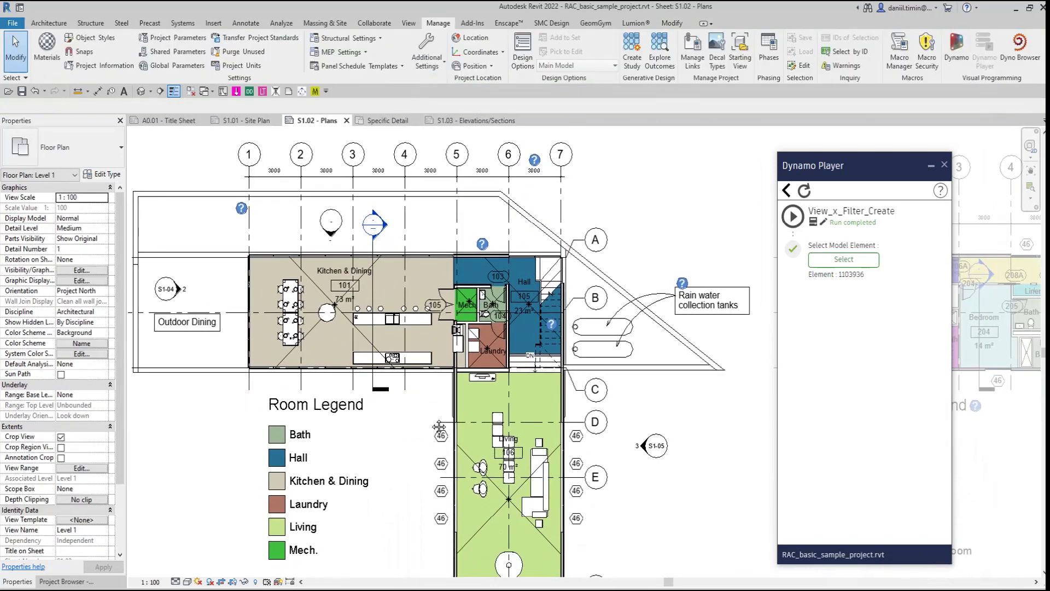